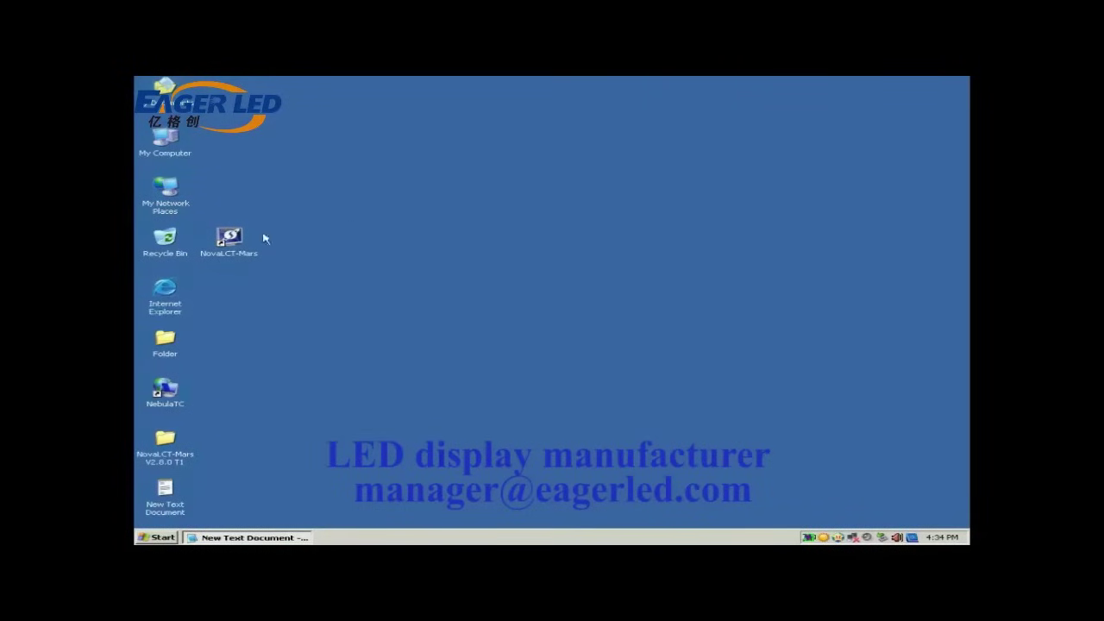
- Launch NovaLCT-Mars and sign in through User > Advanced Login with the password kept in Notepad
{"action": "left_click", "coordinate": [241, 243]}
{"action": "double_click", "coordinate": [240, 242]}
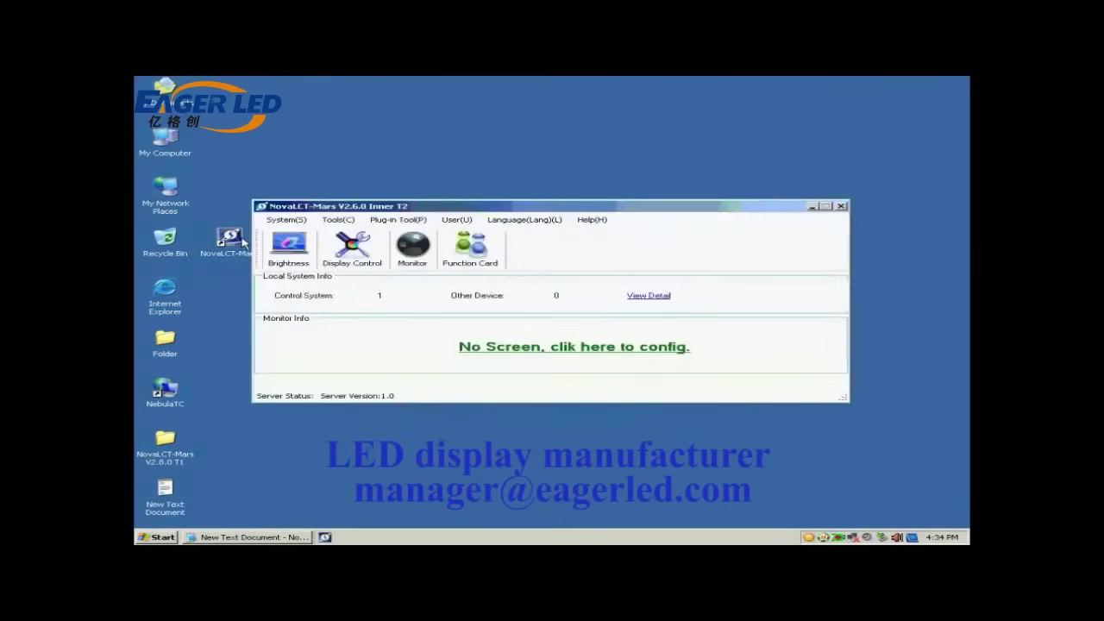
{"action": "left_click", "coordinate": [457, 221]}
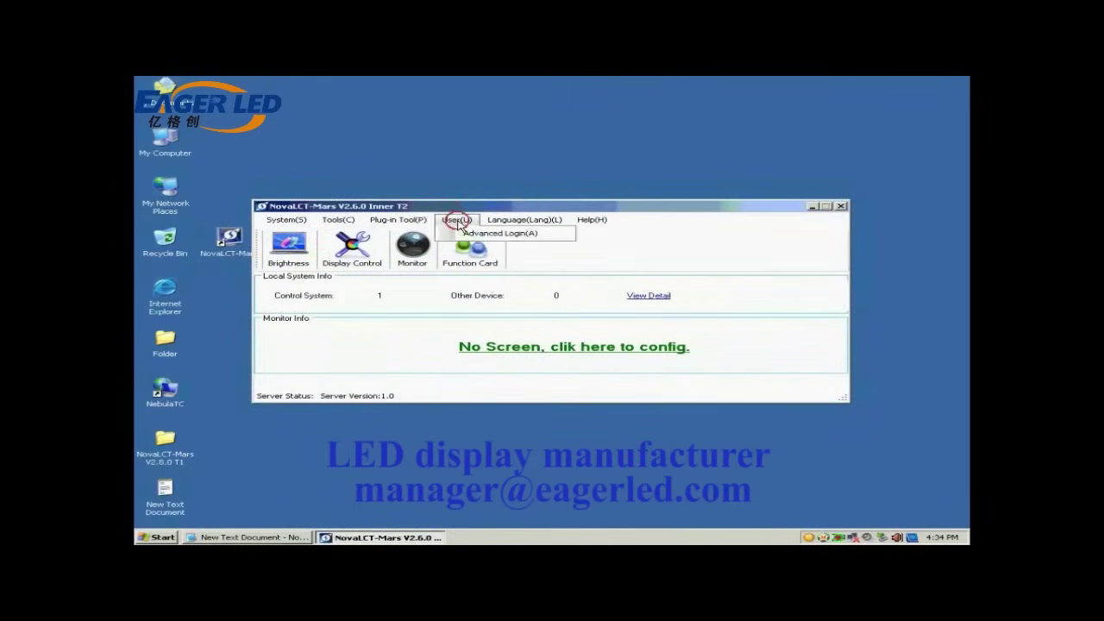
{"action": "left_click", "coordinate": [476, 234]}
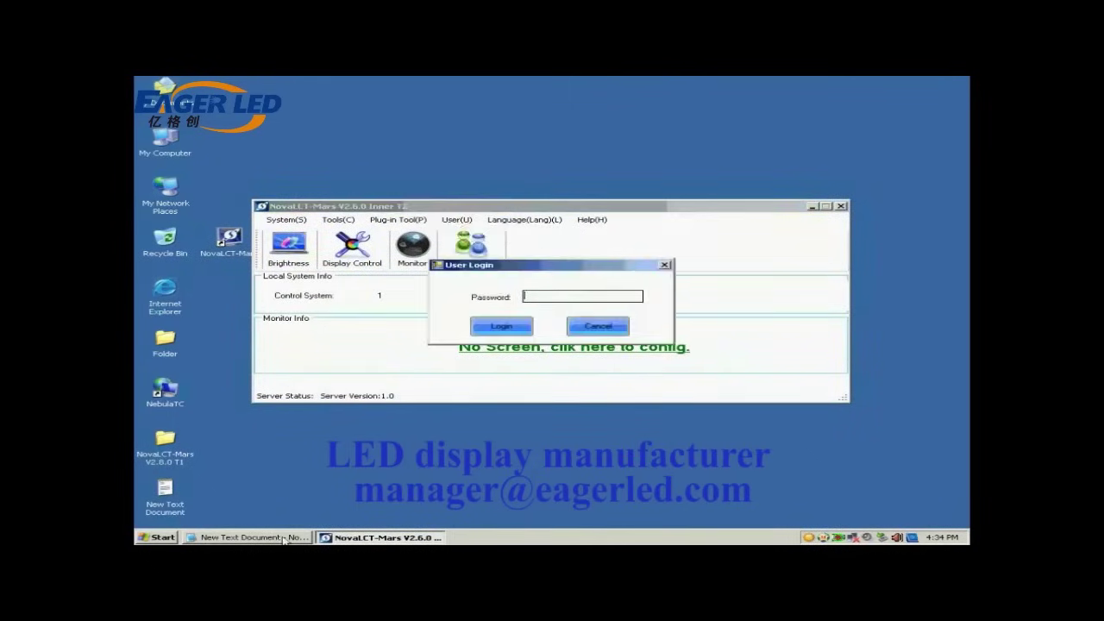
{"action": "left_click", "coordinate": [283, 537]}
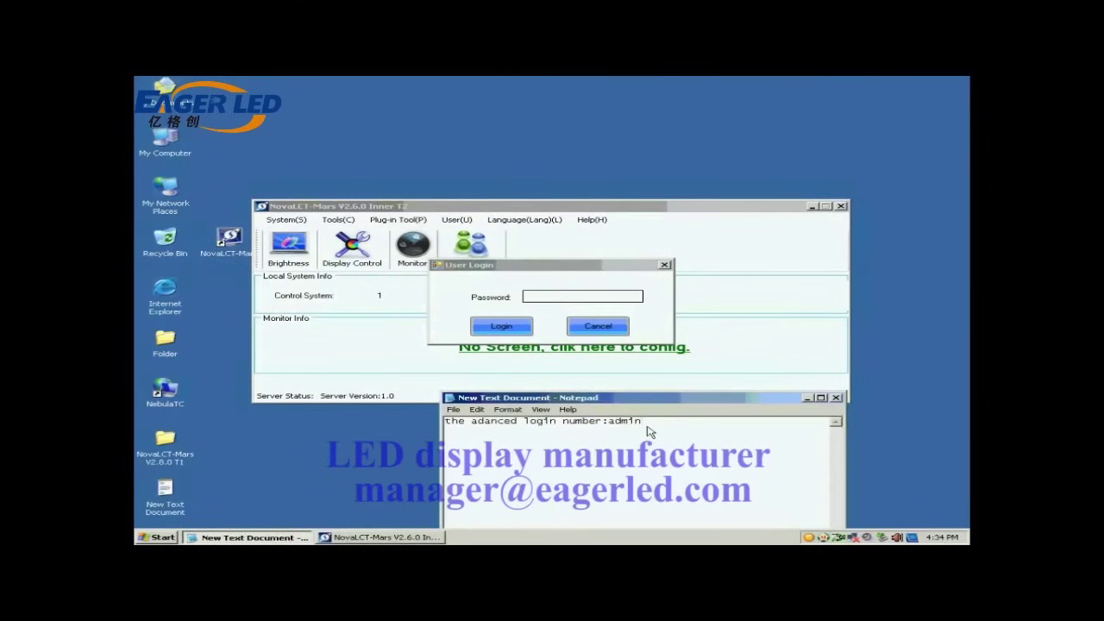
{"action": "left_click_drag", "start_coordinate": [643, 422], "coordinate": [608, 421]}
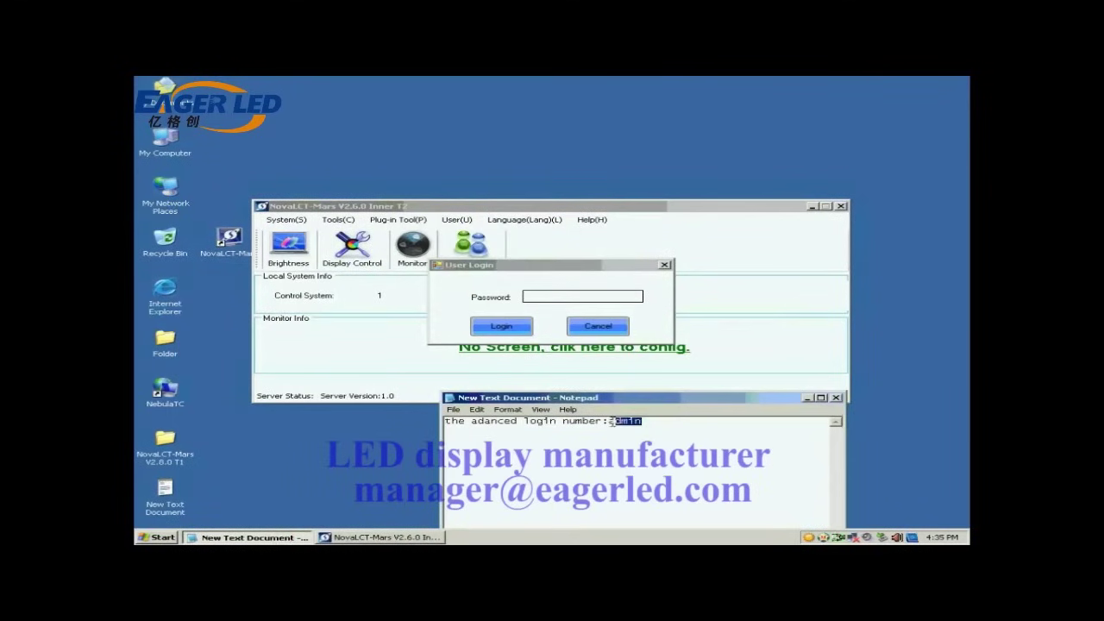
{"action": "left_click", "coordinate": [585, 297]}
{"action": "type", "text": "admin"}
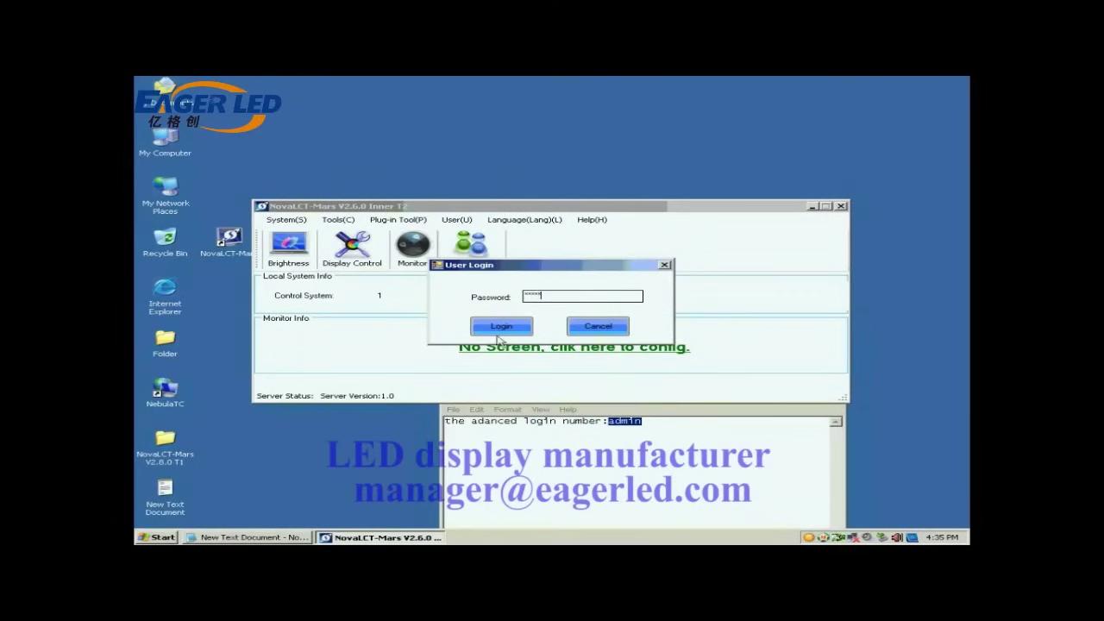
{"action": "left_click", "coordinate": [497, 329]}
- In Screen Config, apply a 1024 x 768 px sending board resolution, then show the scan board settings
{"action": "left_click", "coordinate": [295, 252]}
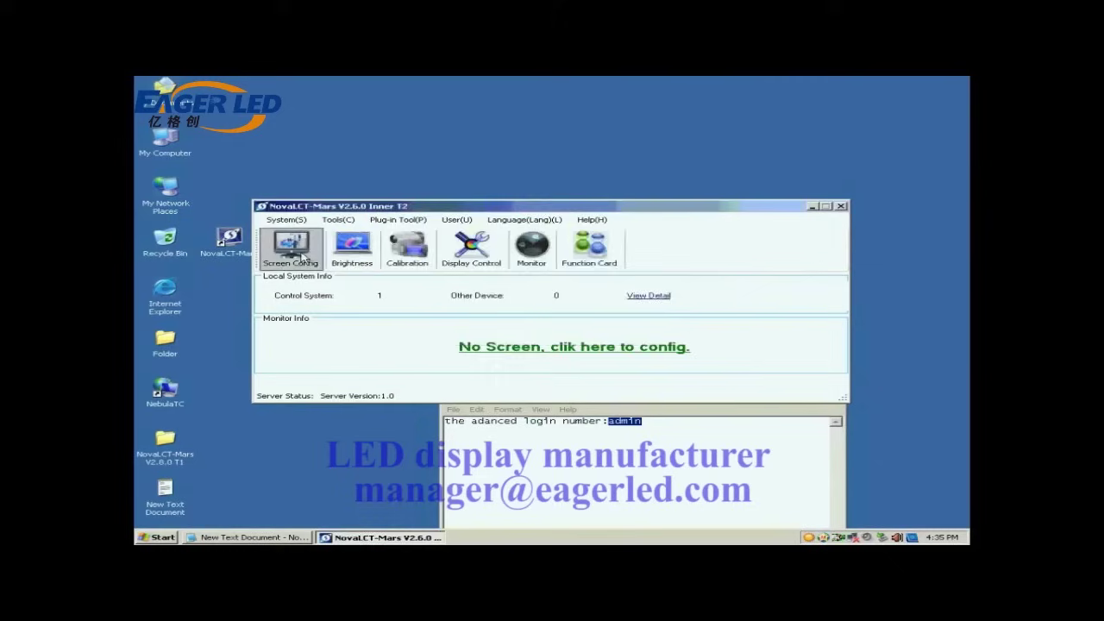
{"action": "left_click", "coordinate": [610, 362]}
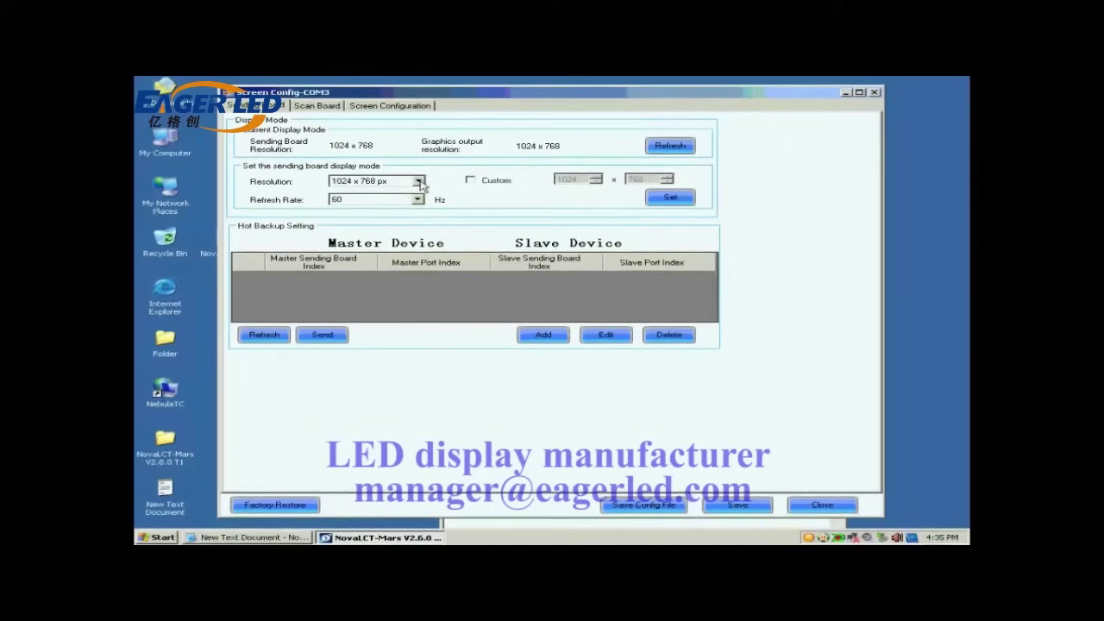
{"action": "left_click", "coordinate": [419, 183]}
{"action": "left_click", "coordinate": [397, 193]}
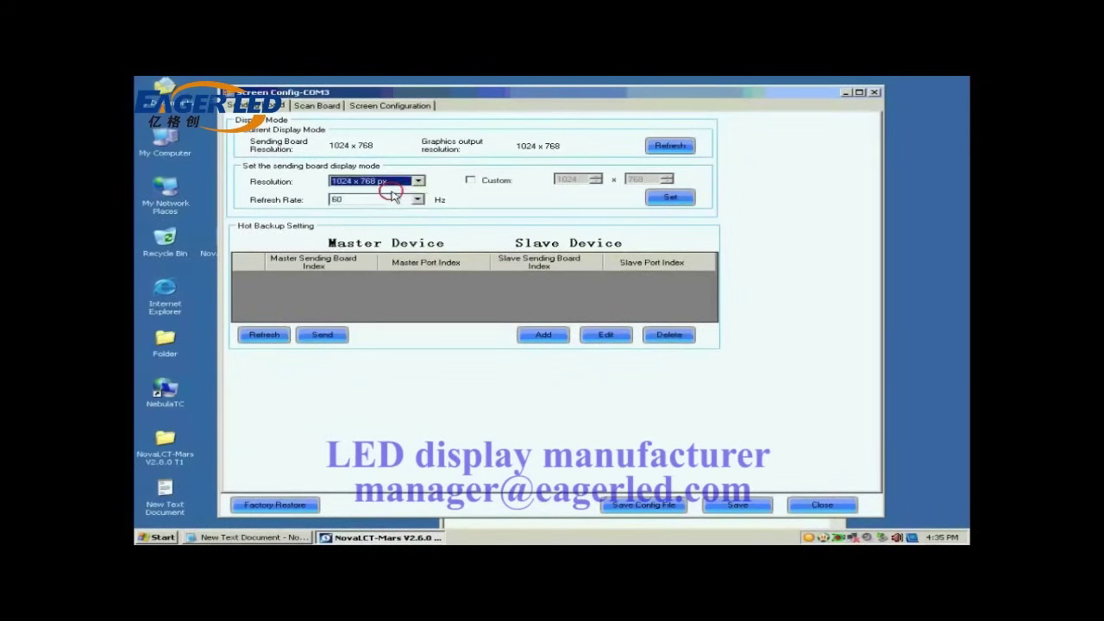
{"action": "left_click", "coordinate": [664, 199]}
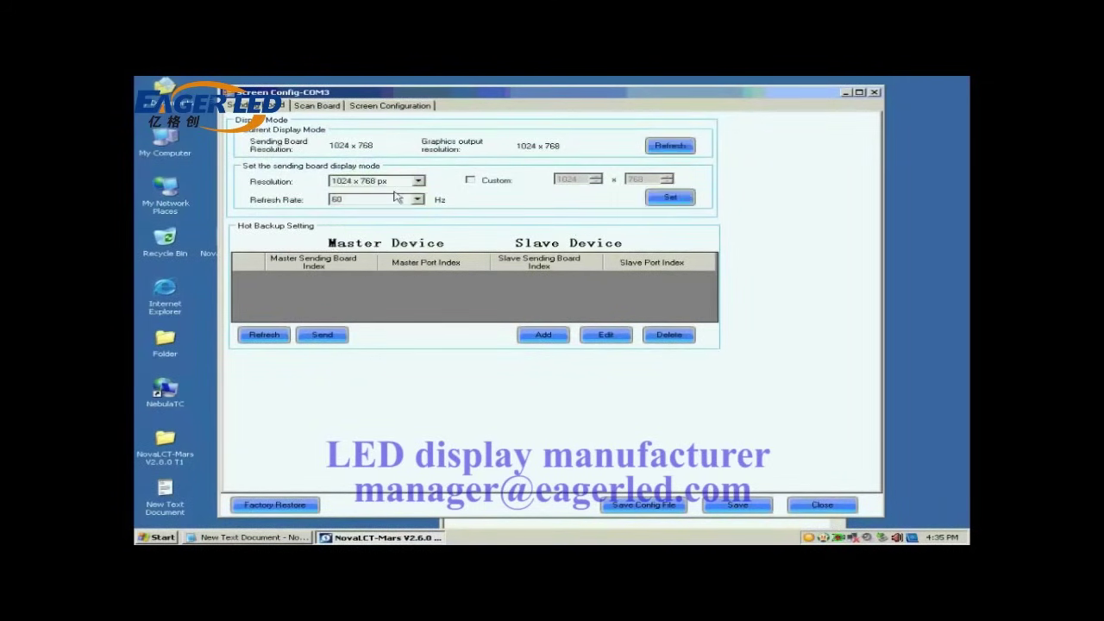
{"action": "left_click", "coordinate": [307, 106]}
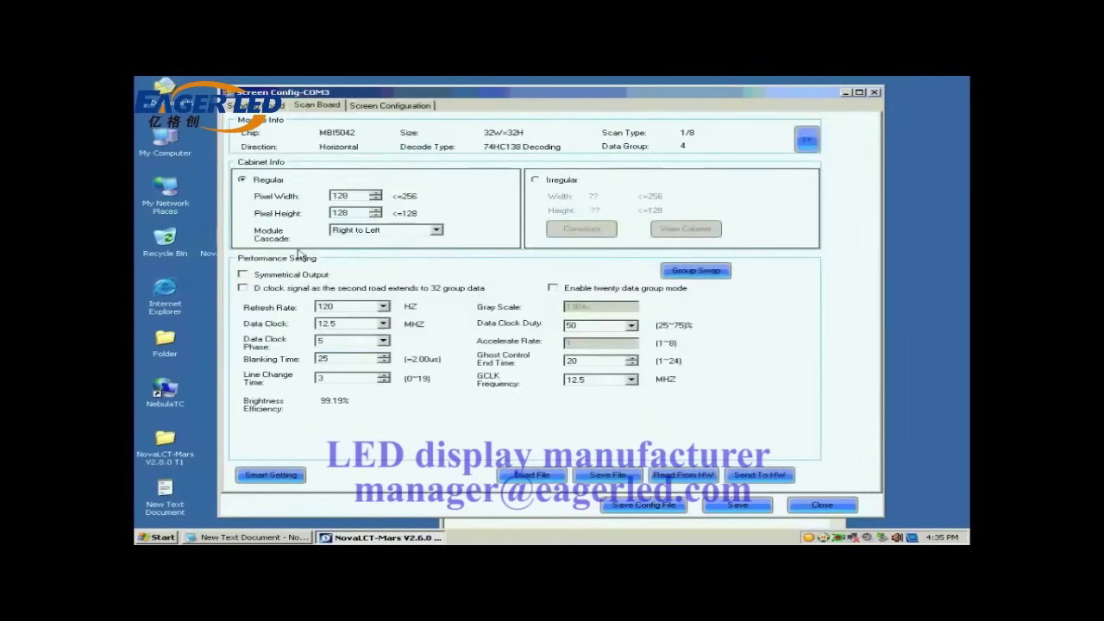
- Start the Smart Setting wizard from the scan board settings
{"action": "left_click", "coordinate": [282, 474]}
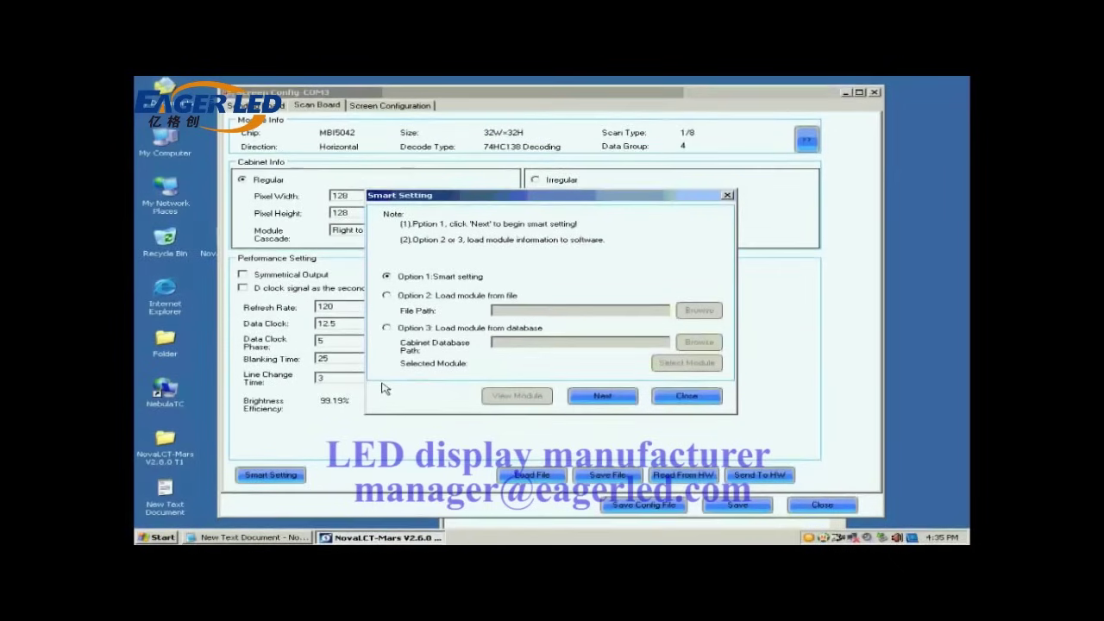
- In Smart Setting Step 1, keep Concurrent data and choose chip MBI5036 with 32×32 pixels and 74HC138 decoding
{"action": "left_click", "coordinate": [602, 396]}
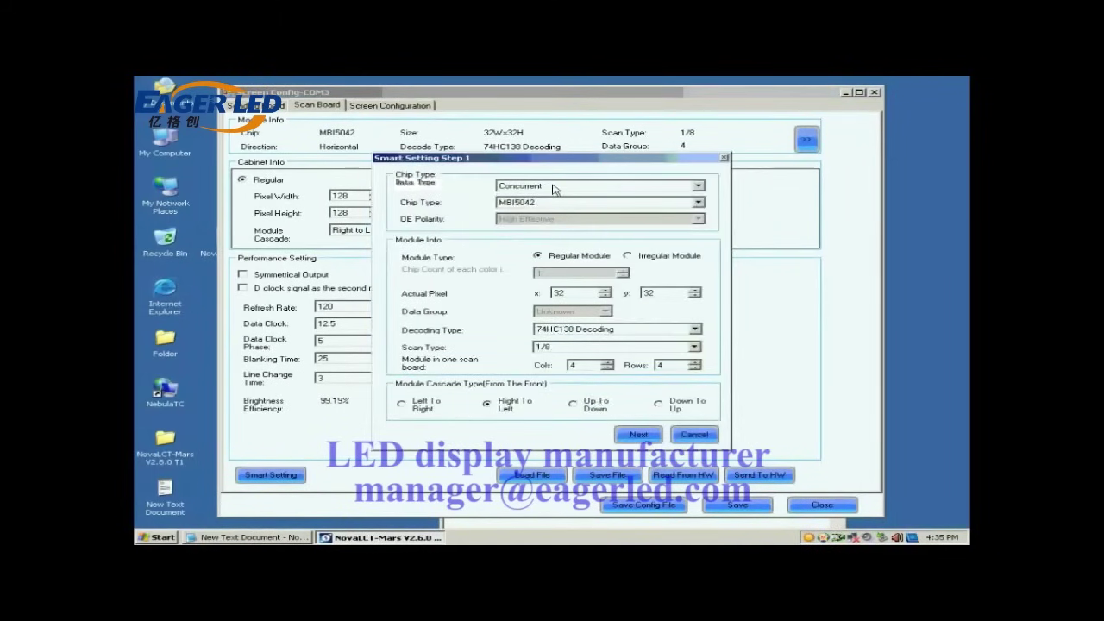
{"action": "left_click", "coordinate": [553, 189]}
{"action": "left_click", "coordinate": [553, 189]}
{"action": "left_click", "coordinate": [555, 203]}
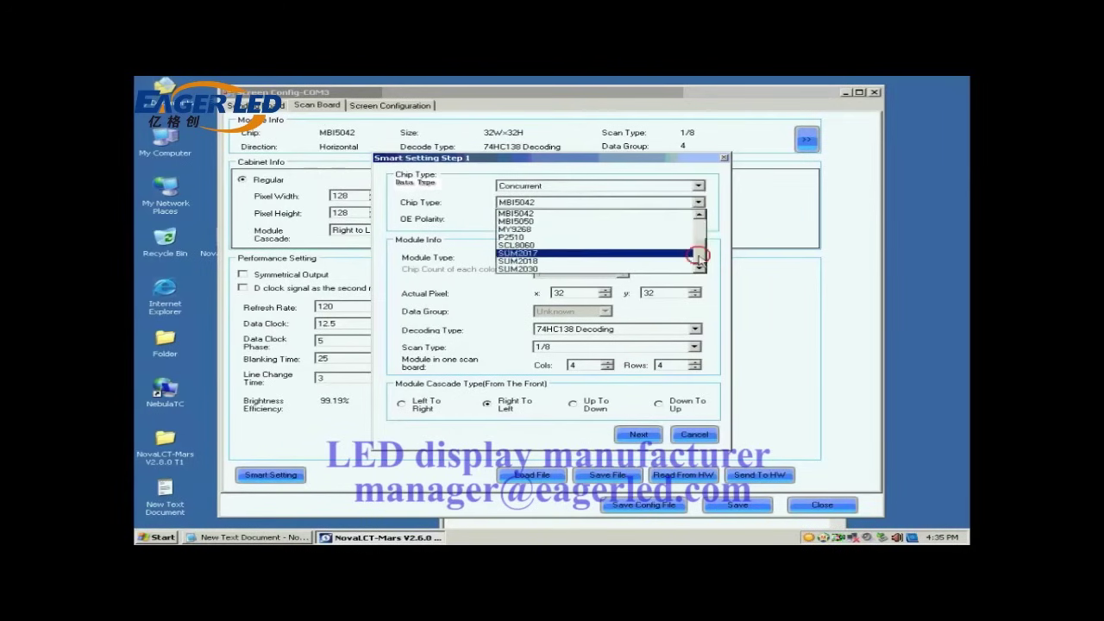
{"action": "left_click_drag", "start_coordinate": [699, 256], "coordinate": [698, 228]}
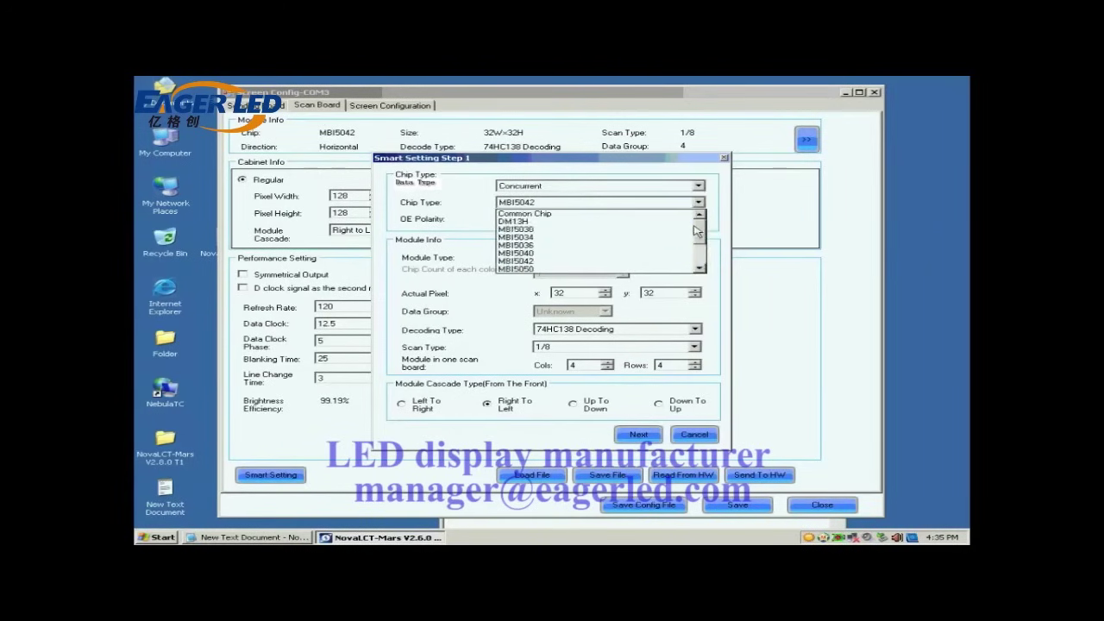
{"action": "left_click", "coordinate": [559, 248]}
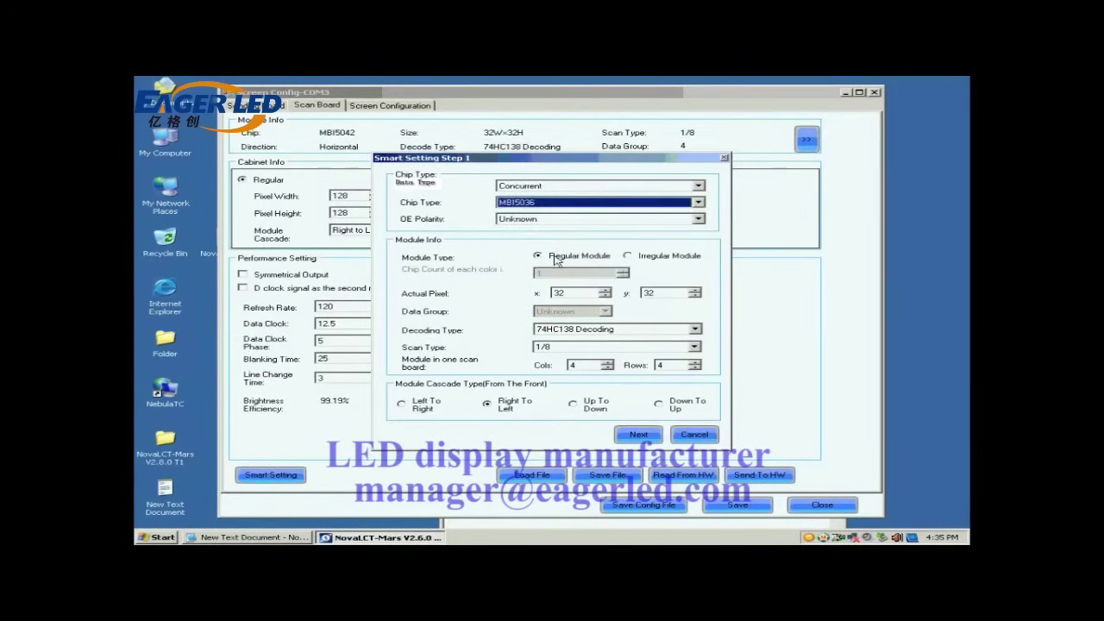
{"action": "left_click", "coordinate": [558, 256]}
{"action": "left_click", "coordinate": [559, 292]}
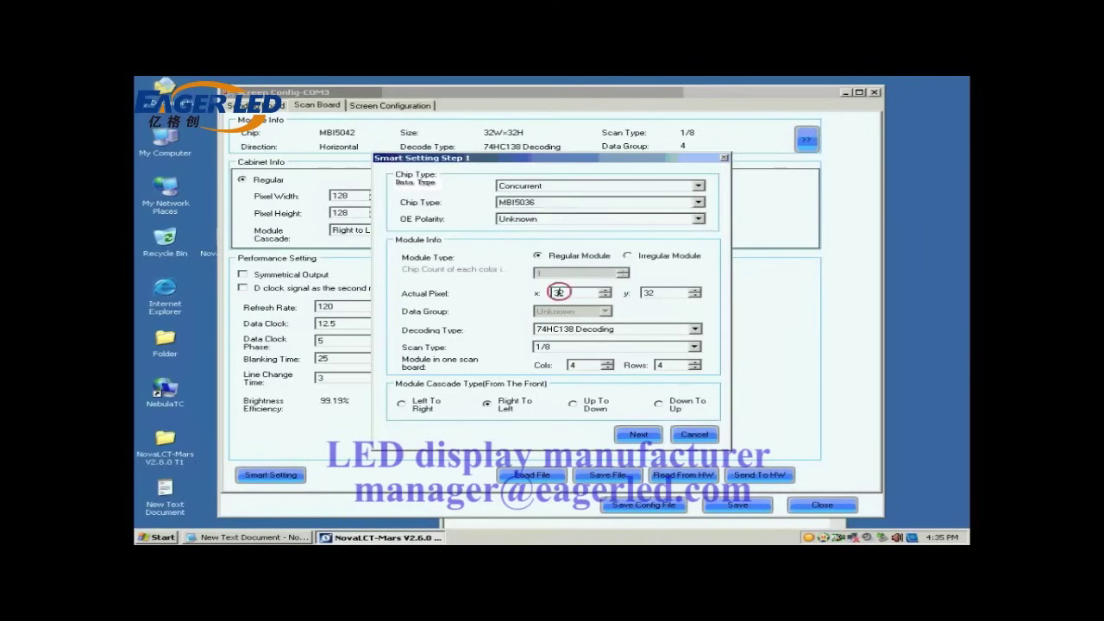
{"action": "left_click", "coordinate": [647, 292]}
{"action": "left_click", "coordinate": [586, 331]}
{"action": "left_click", "coordinate": [584, 347]}
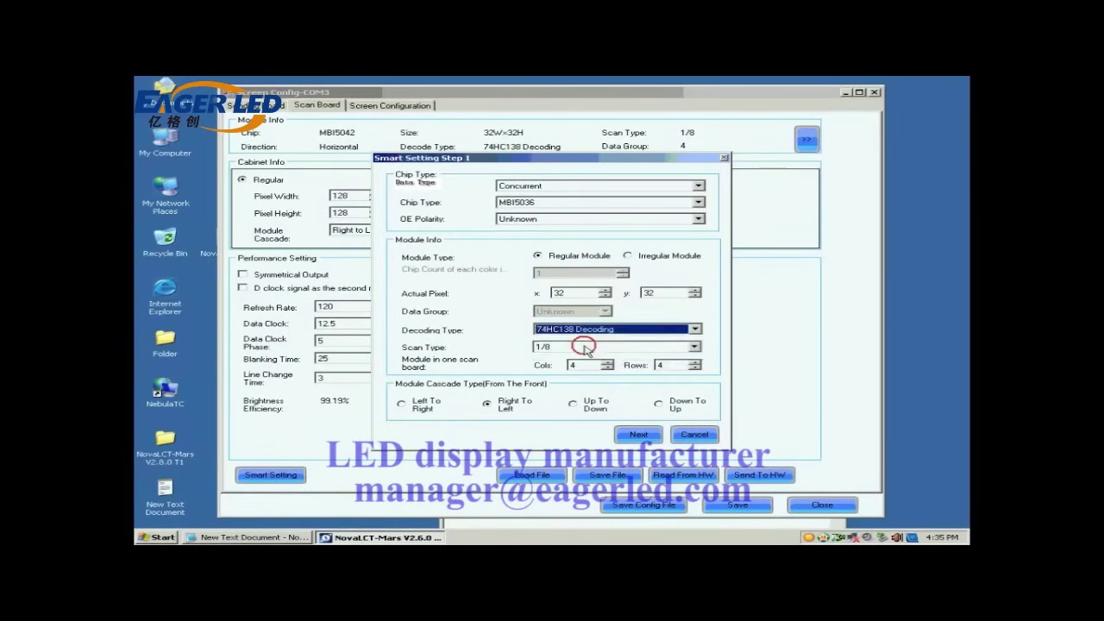
- Set the scan type to Unknown and enter 1 for both Cols and Rows
{"action": "left_click", "coordinate": [591, 347]}
{"action": "left_click", "coordinate": [593, 353]}
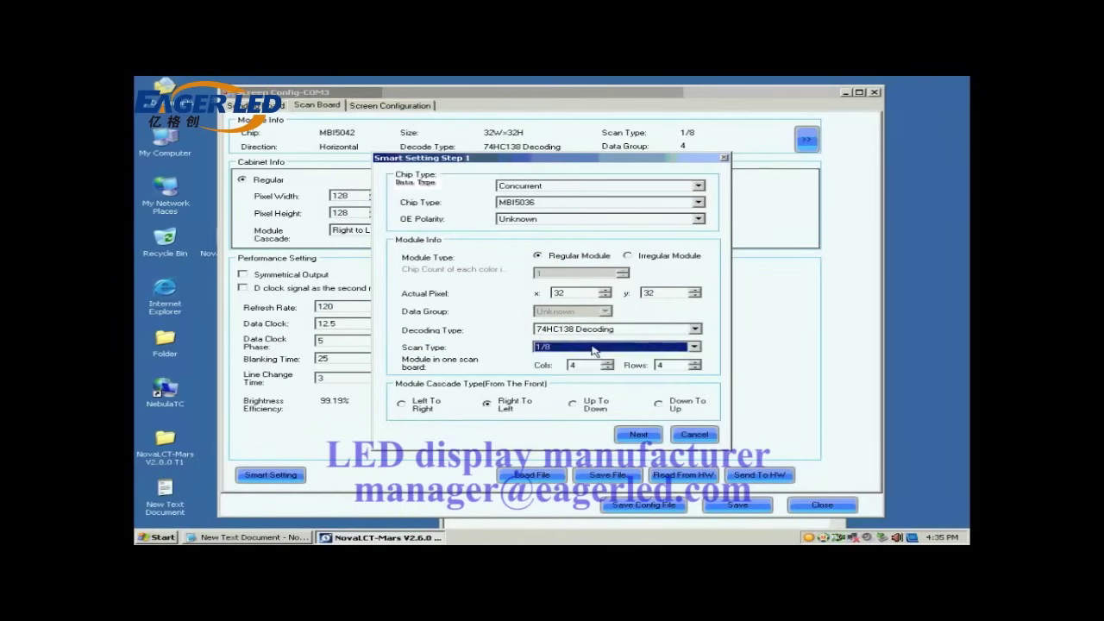
{"action": "left_click", "coordinate": [668, 350]}
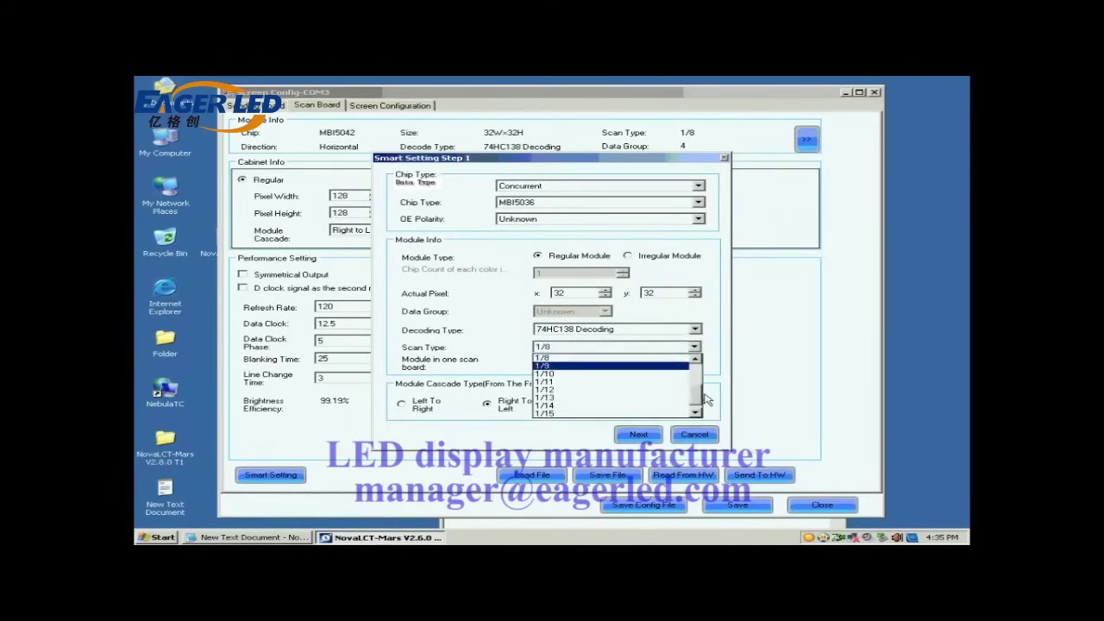
{"action": "scroll", "coordinate": [705, 399], "scroll_direction": "up", "scroll_amount": 3}
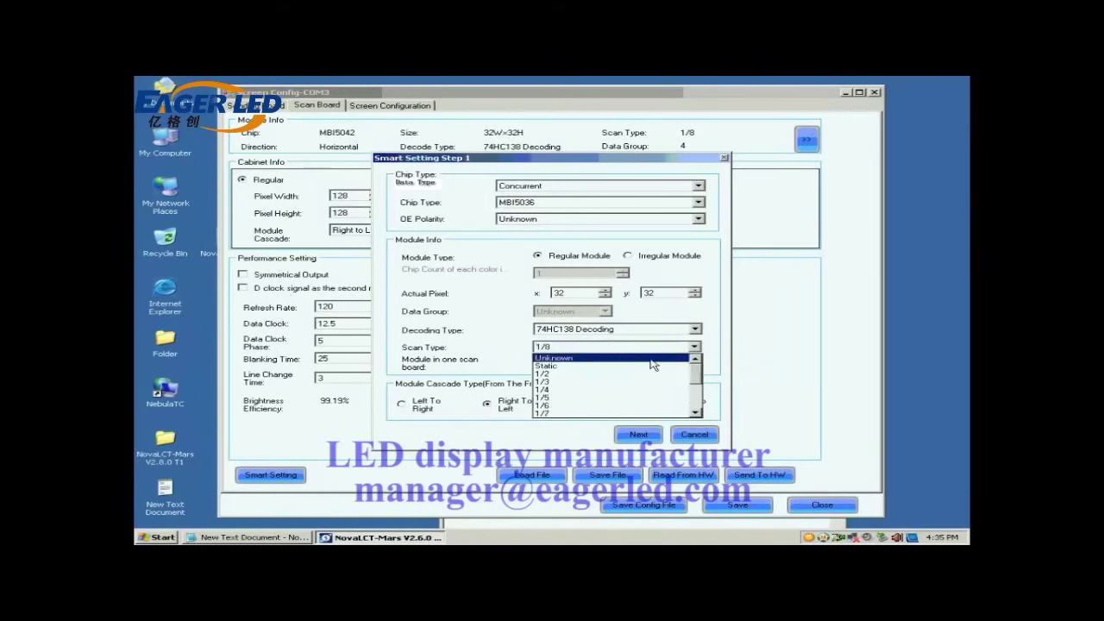
{"action": "left_click", "coordinate": [652, 359]}
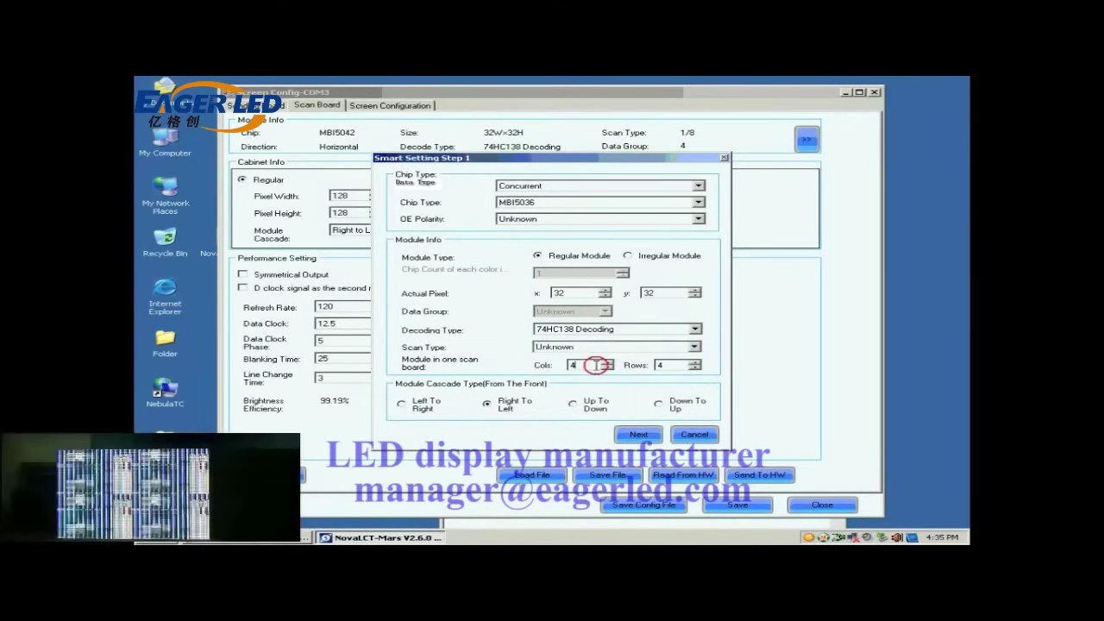
{"action": "key", "text": "BackSpace"}
{"action": "type", "text": "1"}
{"action": "left_click", "coordinate": [662, 365]}
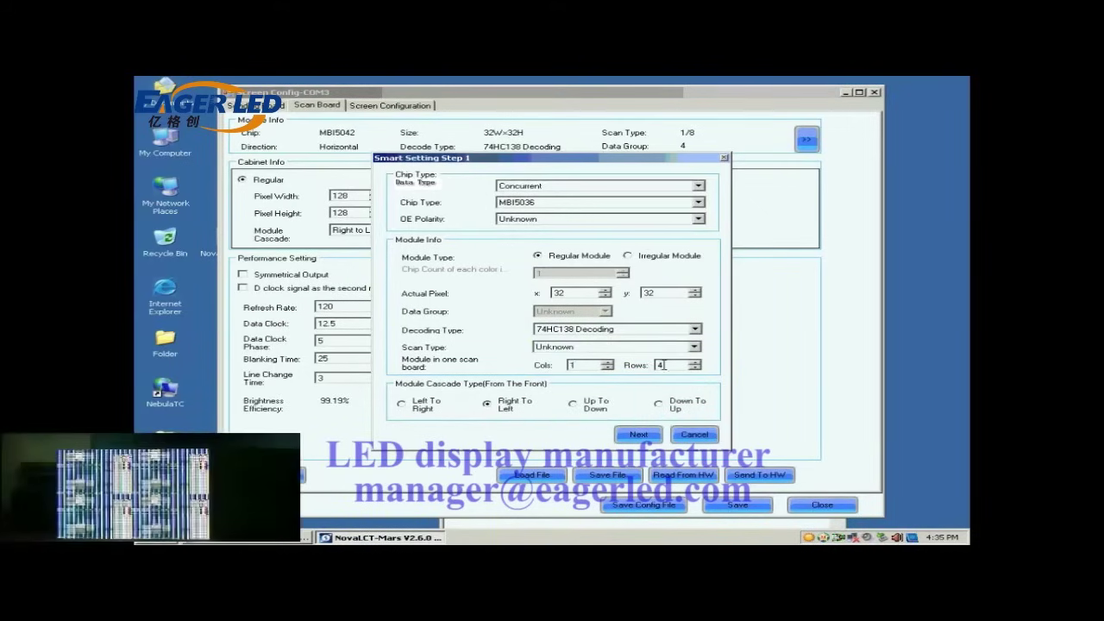
{"action": "key", "text": "BackSpace"}
{"action": "type", "text": "1"}
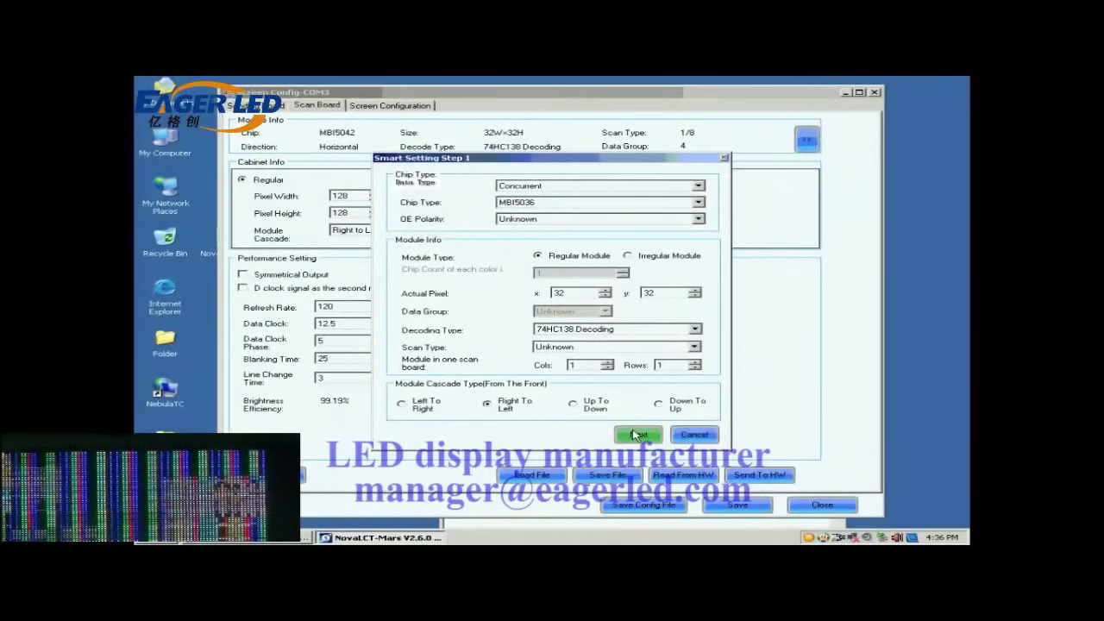
- Answer the module status steps: black for the first status, lit for the second through fourth
{"action": "left_click", "coordinate": [636, 434]}
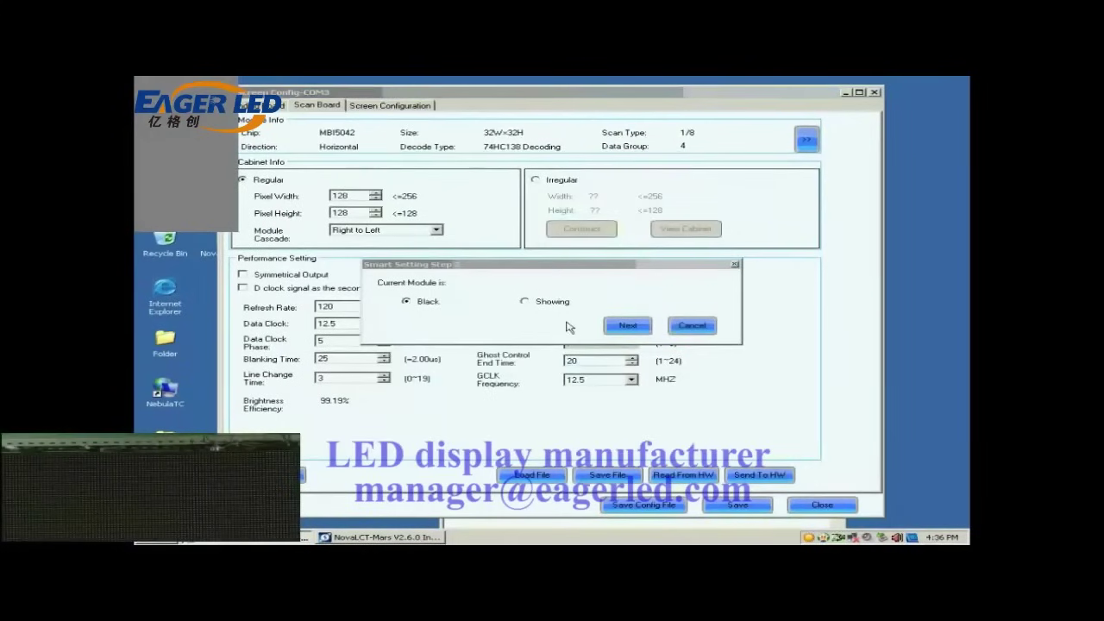
{"action": "left_click", "coordinate": [627, 326]}
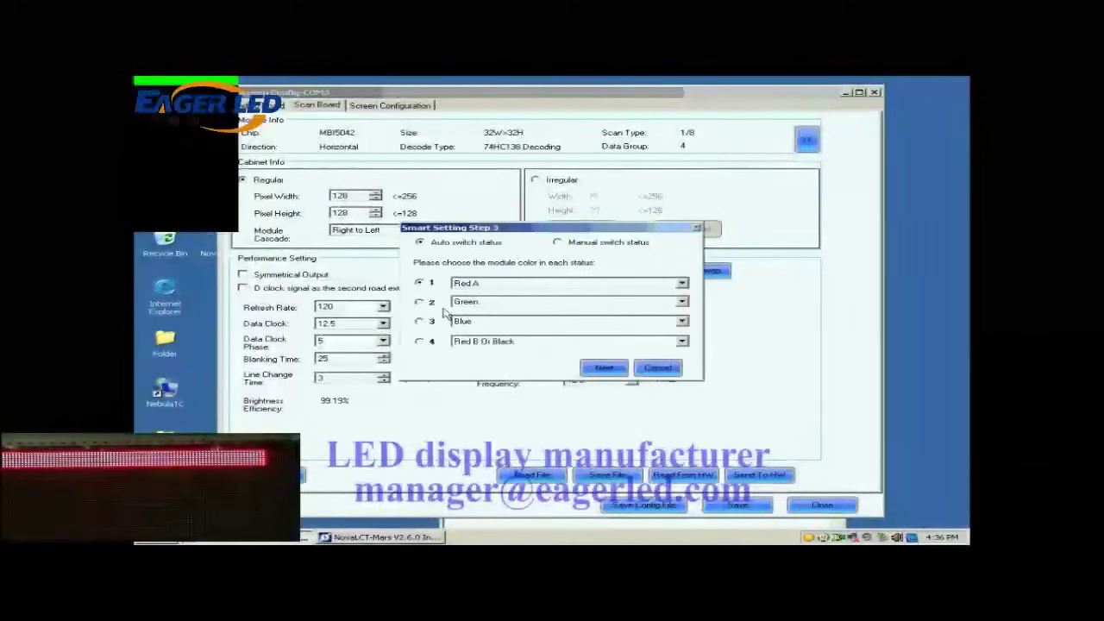
{"action": "left_click", "coordinate": [420, 302]}
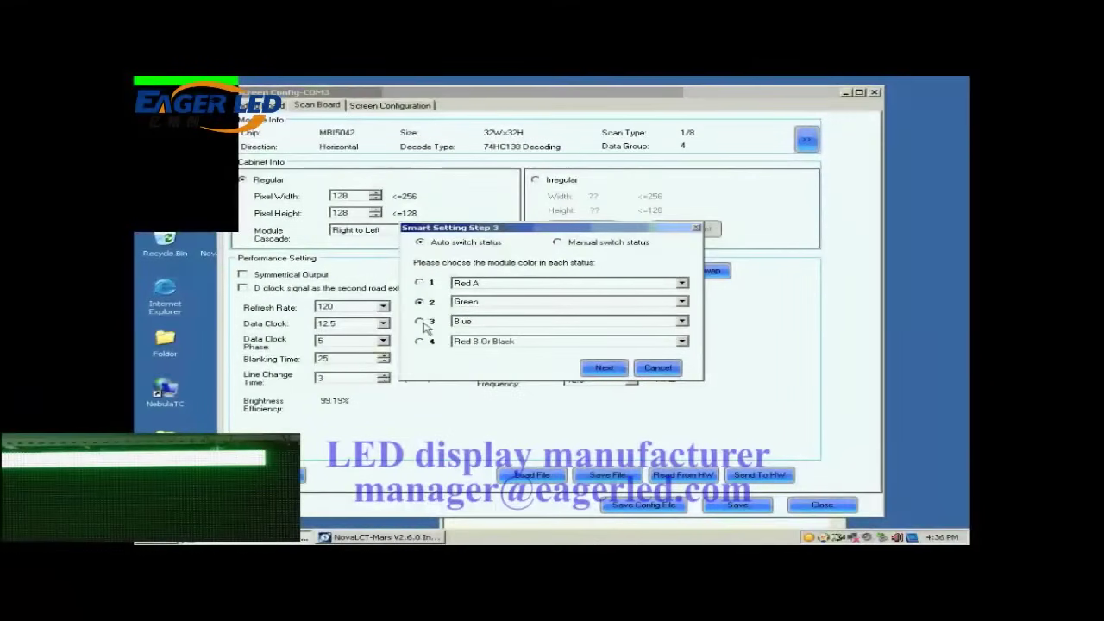
{"action": "left_click", "coordinate": [421, 321]}
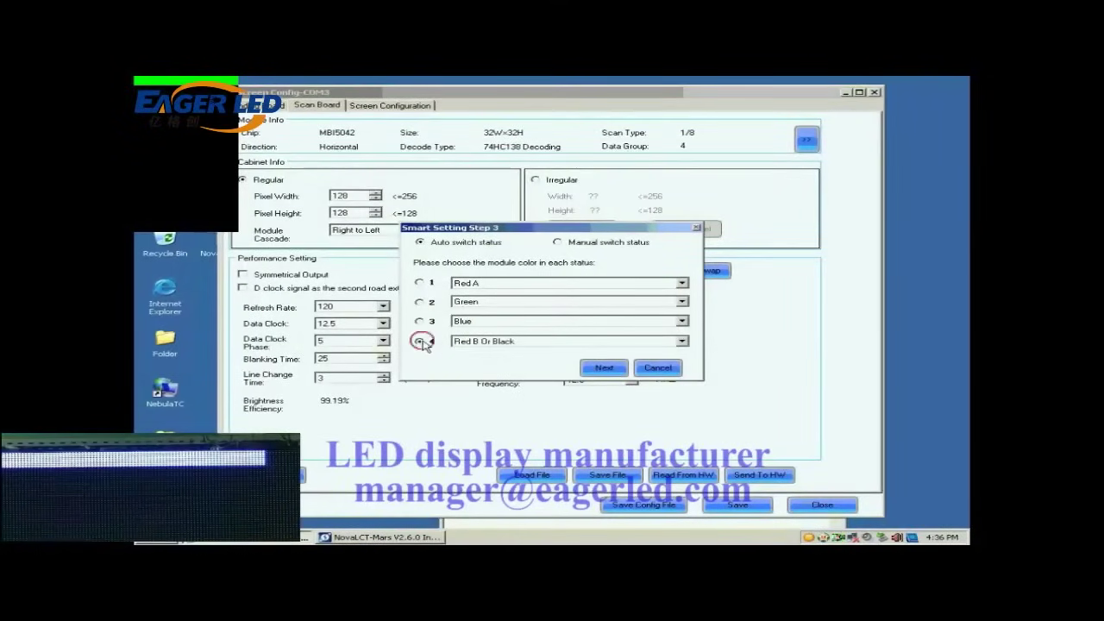
{"action": "left_click", "coordinate": [420, 342]}
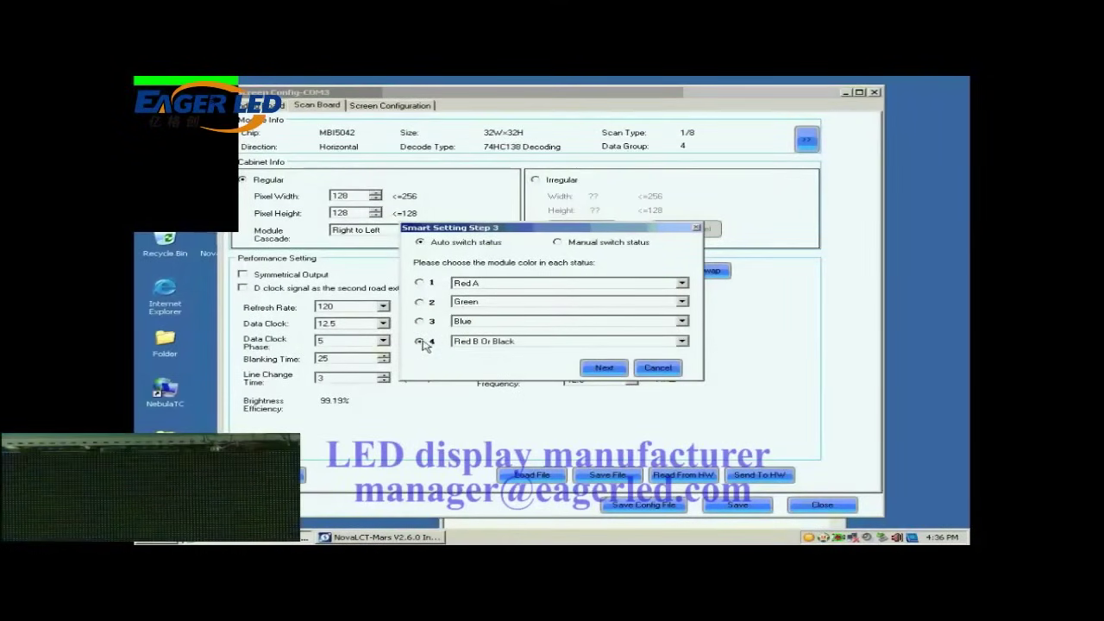
{"action": "left_click", "coordinate": [604, 367]}
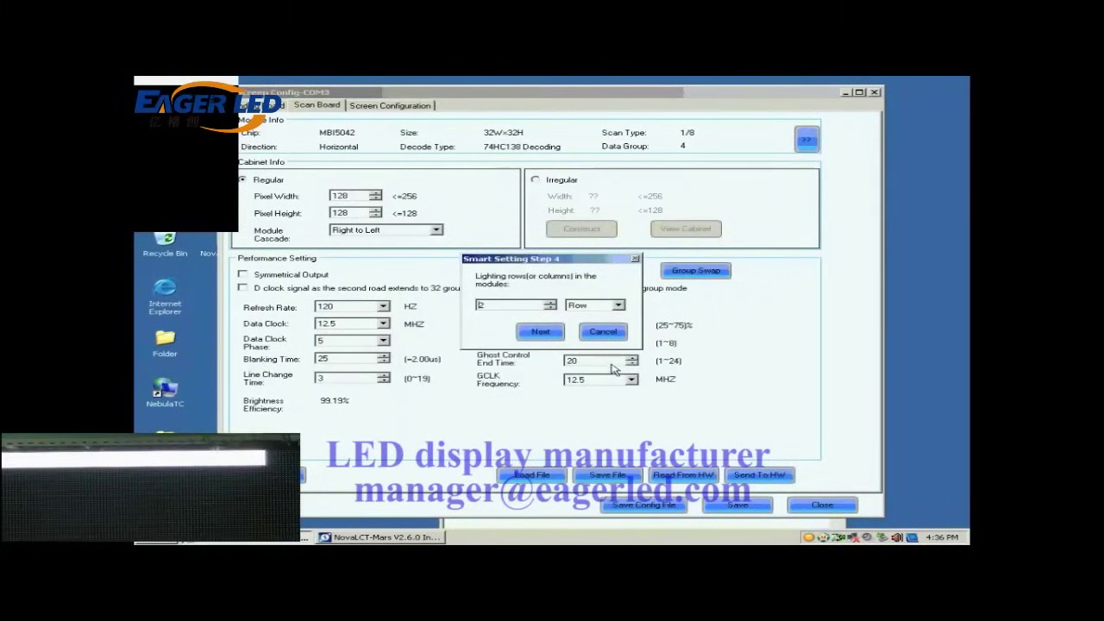
- Enter 8 as the lighting rows count and 1 as the lit rows, reaching the Step 9 grid
{"action": "double_click", "coordinate": [496, 305]}
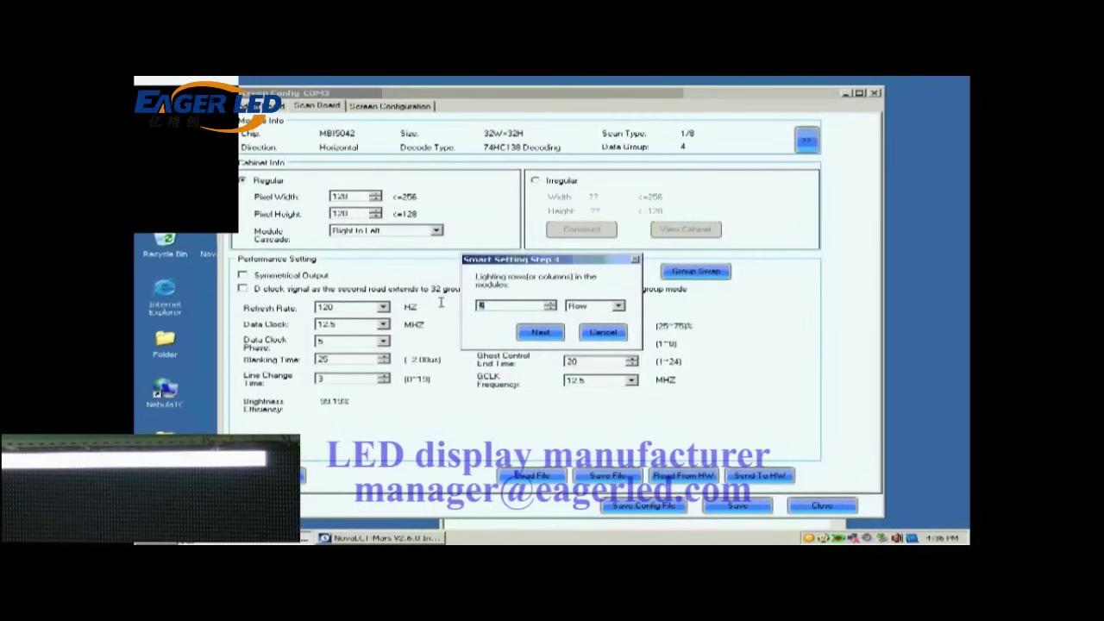
{"action": "type", "text": "8"}
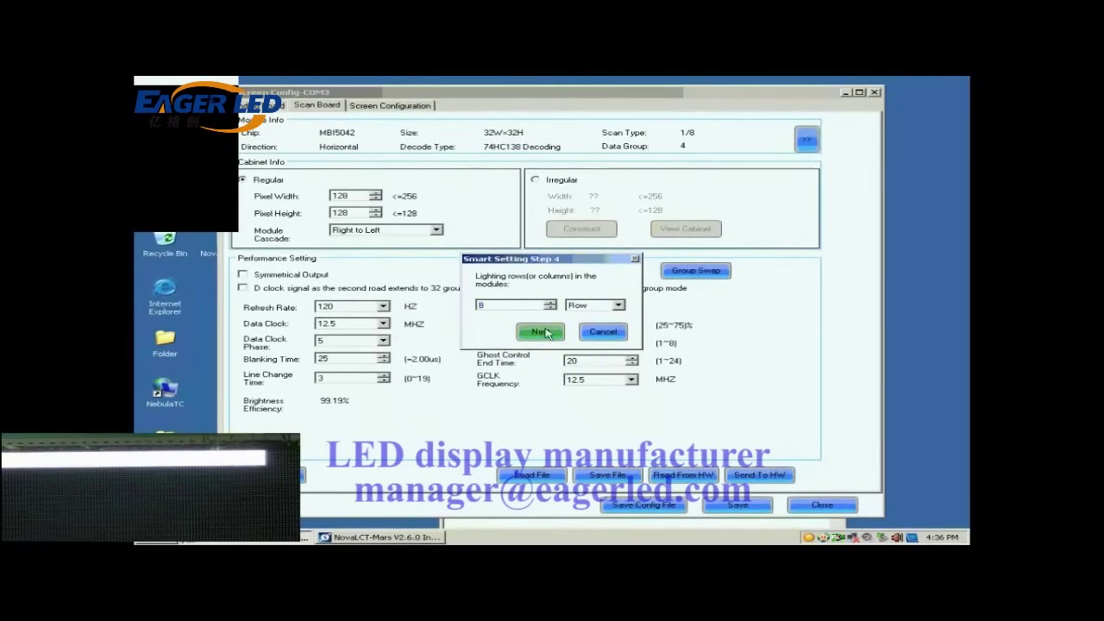
{"action": "left_click", "coordinate": [544, 333]}
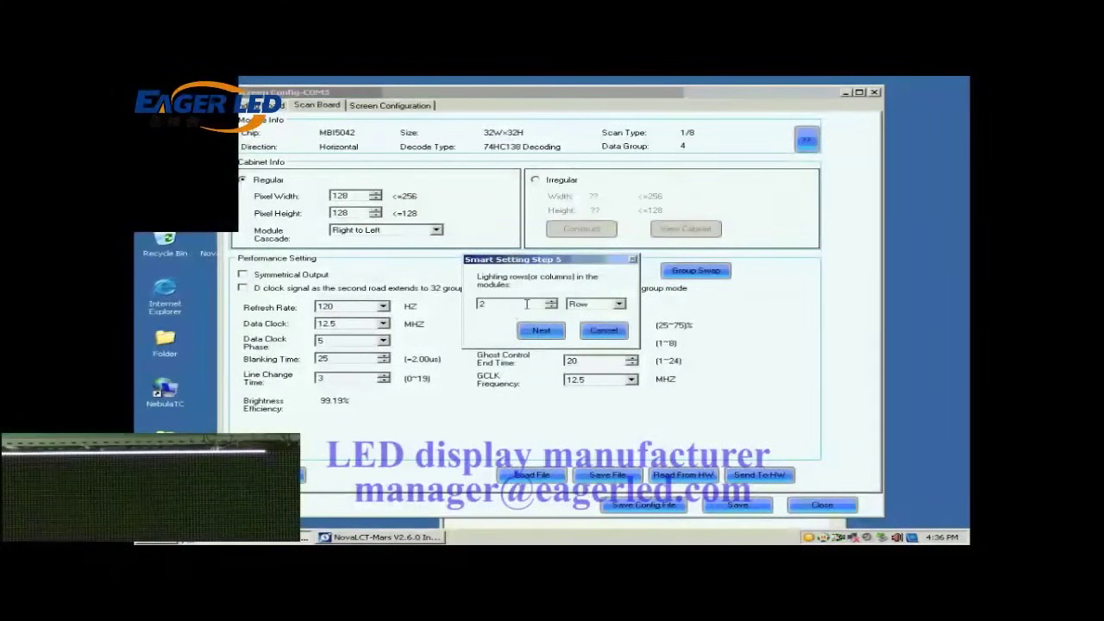
{"action": "double_click", "coordinate": [526, 304]}
{"action": "type", "text": "1"}
{"action": "left_click", "coordinate": [538, 333]}
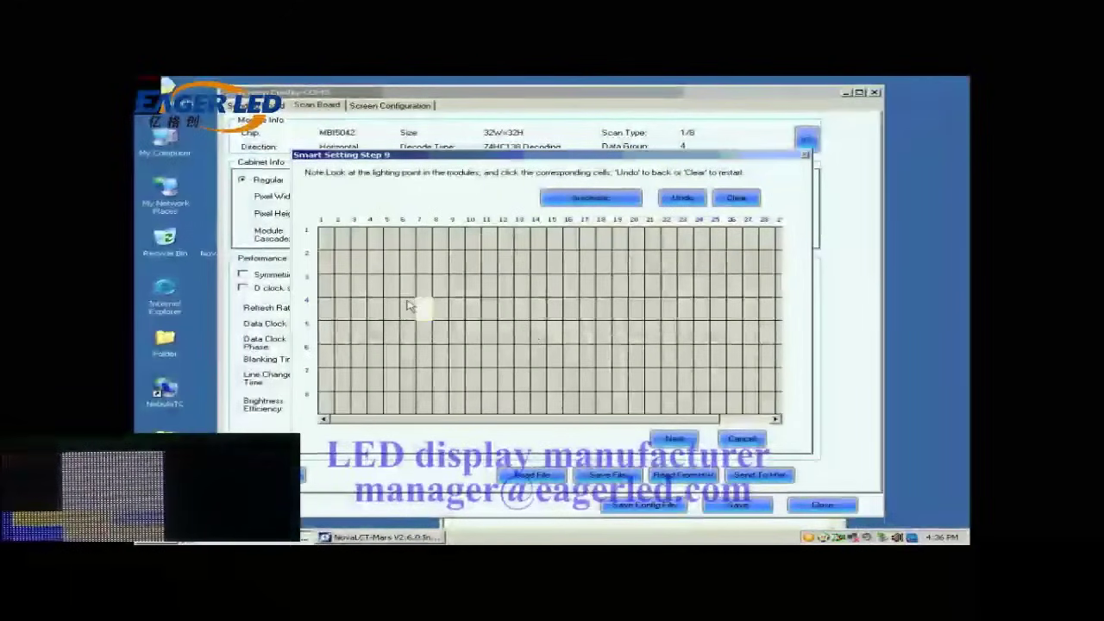
- Mark lit points 1–17 across row 1 and auto-fill the rest of the row
{"action": "left_click", "coordinate": [328, 240]}
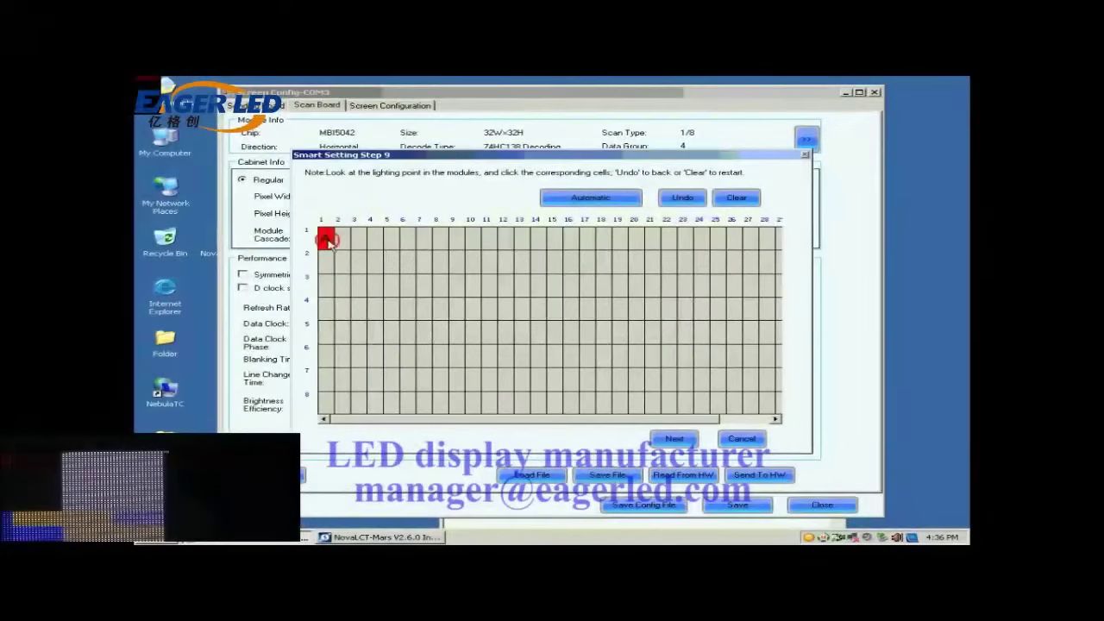
{"action": "left_click", "coordinate": [342, 239]}
{"action": "left_click", "coordinate": [358, 240]}
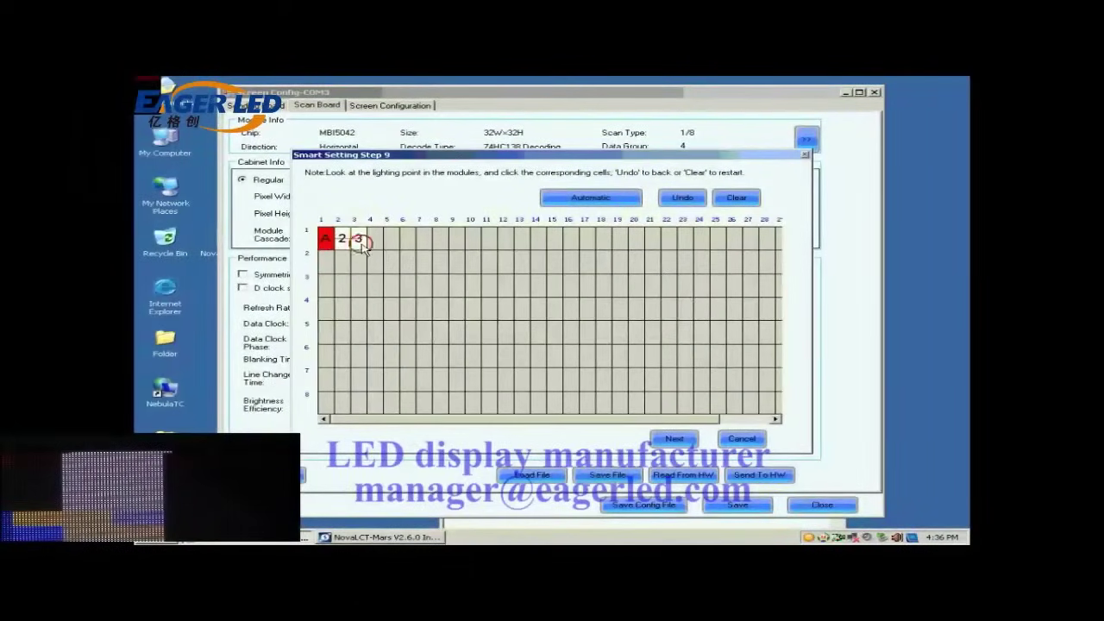
{"action": "left_click", "coordinate": [373, 239]}
{"action": "left_click", "coordinate": [389, 241]}
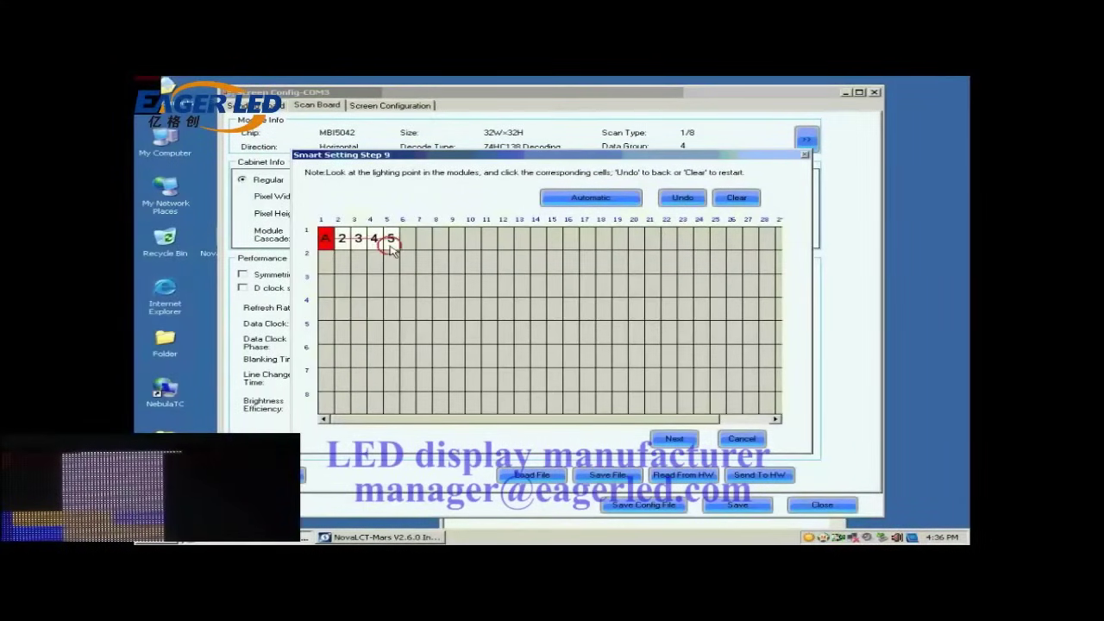
{"action": "left_click", "coordinate": [406, 240]}
{"action": "left_click", "coordinate": [423, 241]}
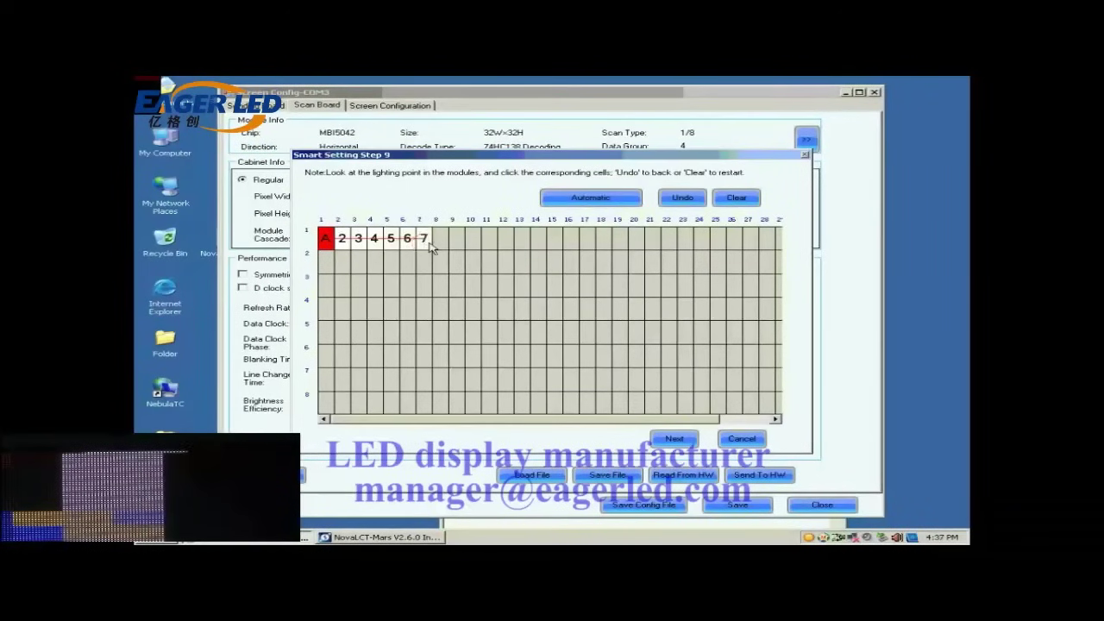
{"action": "left_click", "coordinate": [440, 241]}
{"action": "left_click", "coordinate": [457, 241]}
{"action": "left_click", "coordinate": [472, 241]}
{"action": "left_click", "coordinate": [489, 240]}
{"action": "left_click", "coordinate": [505, 241]}
{"action": "left_click", "coordinate": [522, 240]}
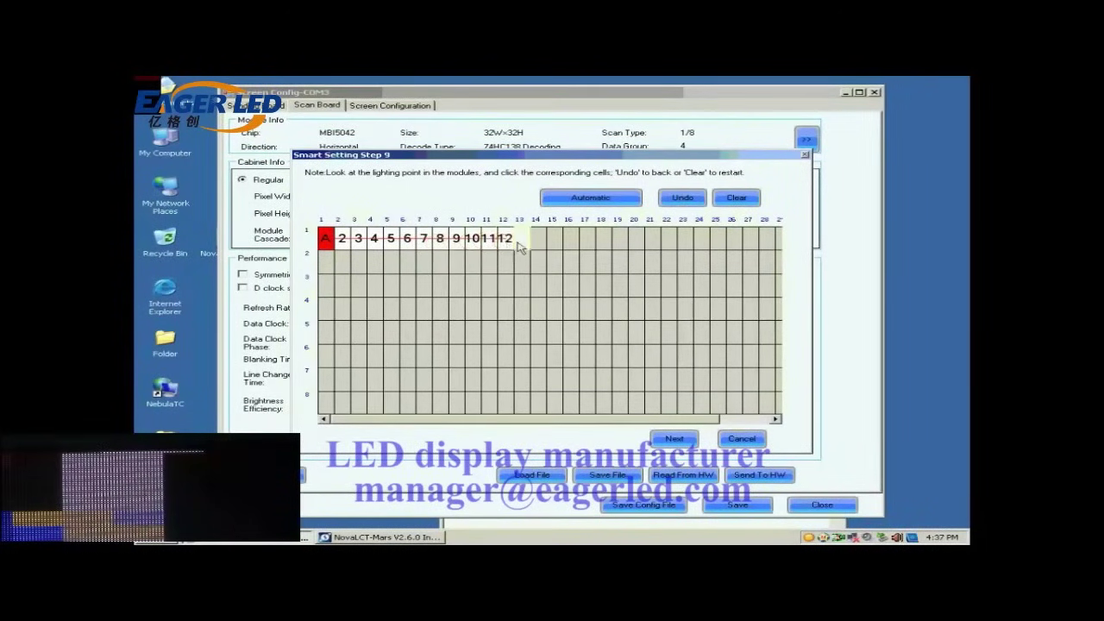
{"action": "left_click", "coordinate": [538, 240]}
{"action": "left_click", "coordinate": [554, 241]}
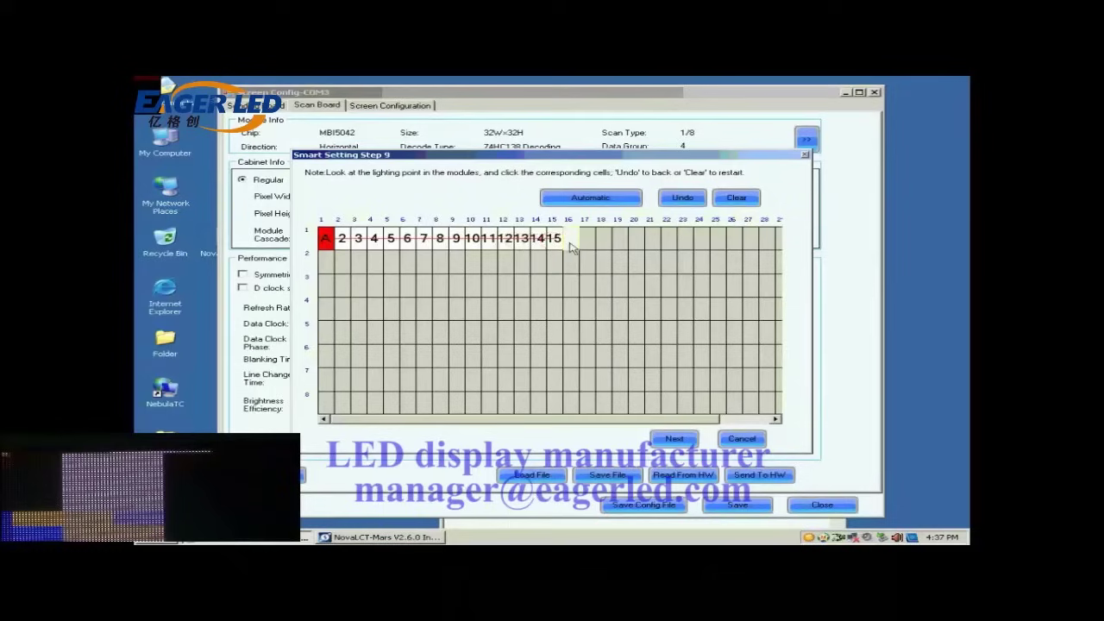
{"action": "left_click", "coordinate": [571, 240]}
{"action": "left_click", "coordinate": [587, 241]}
{"action": "left_click", "coordinate": [587, 199]}
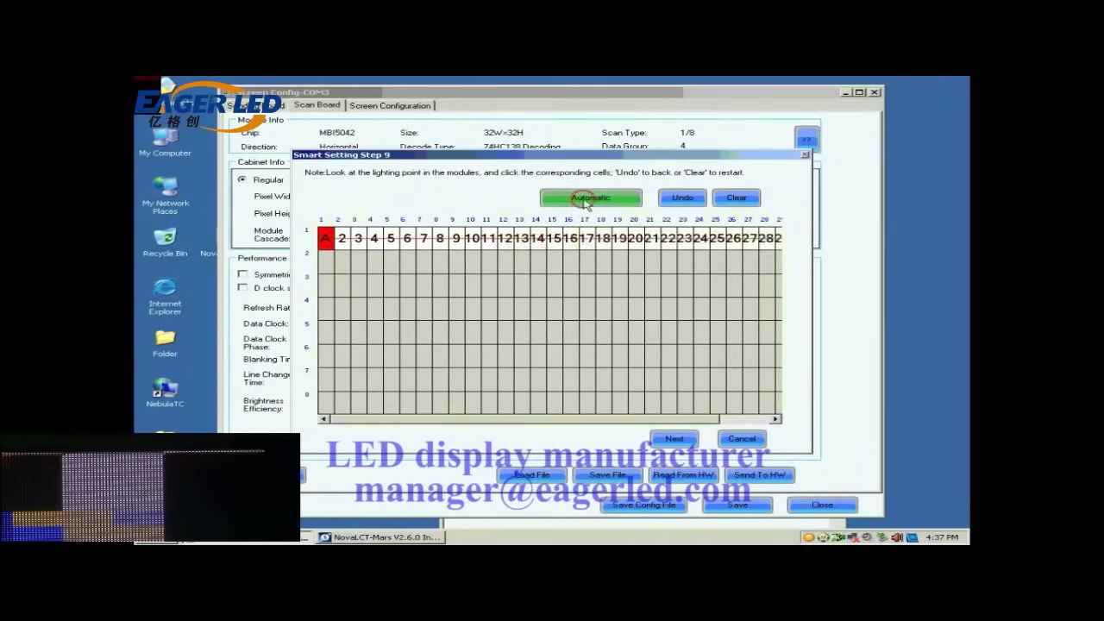
- Mark lit points B–H down column 1, rows 2–8, to complete the line table
{"action": "left_click", "coordinate": [325, 262]}
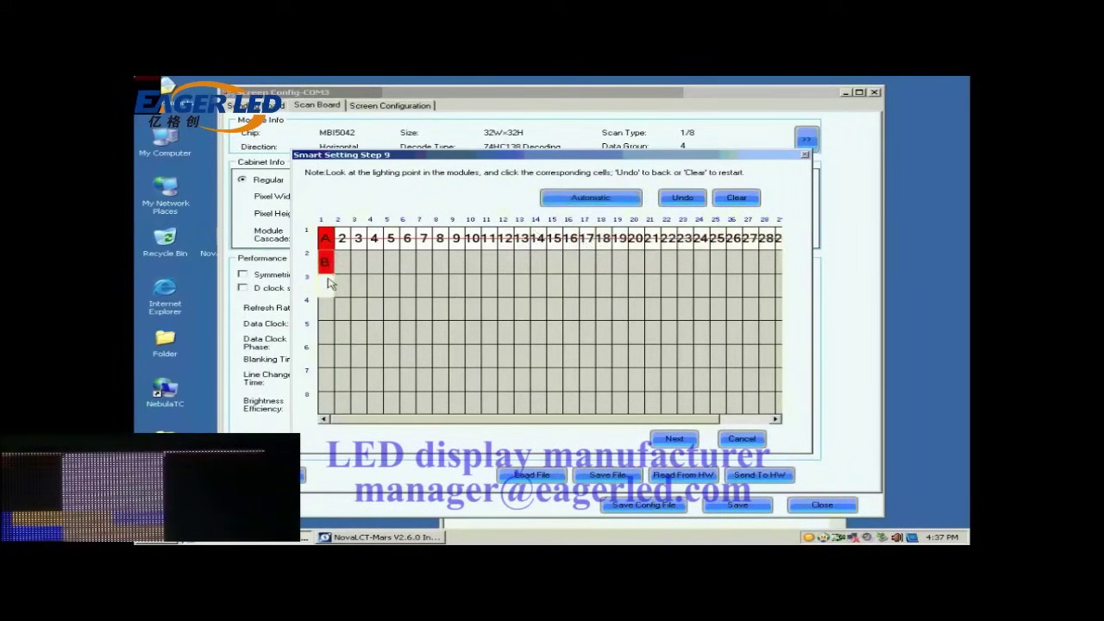
{"action": "left_click", "coordinate": [330, 285]}
{"action": "left_click", "coordinate": [324, 309]}
{"action": "left_click", "coordinate": [323, 332]}
{"action": "left_click", "coordinate": [321, 355]}
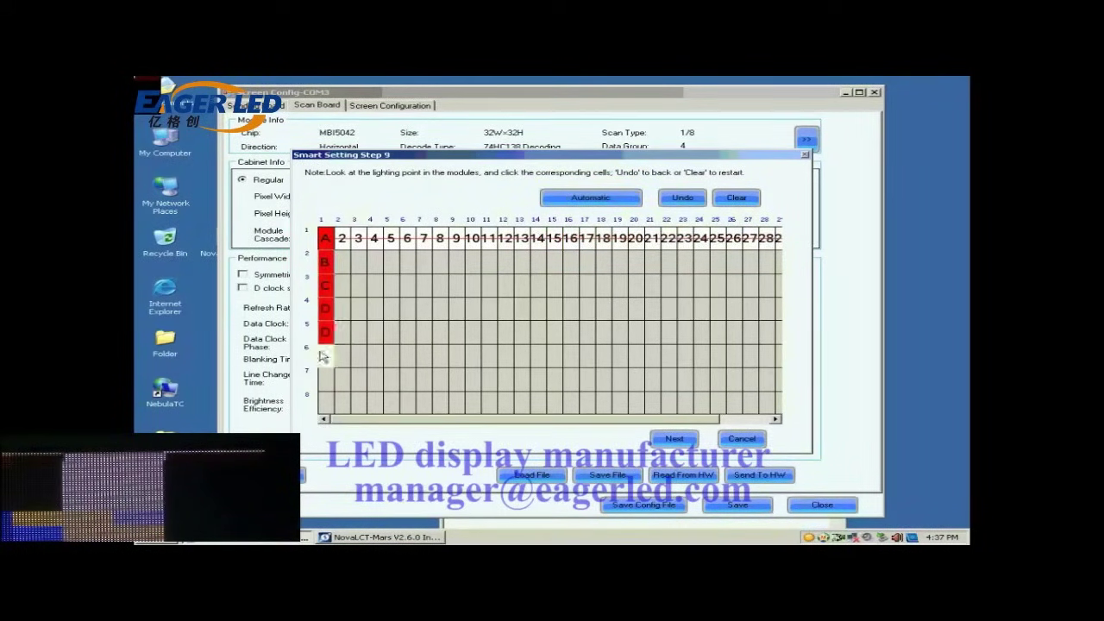
{"action": "left_click", "coordinate": [323, 378]}
{"action": "left_click", "coordinate": [323, 401]}
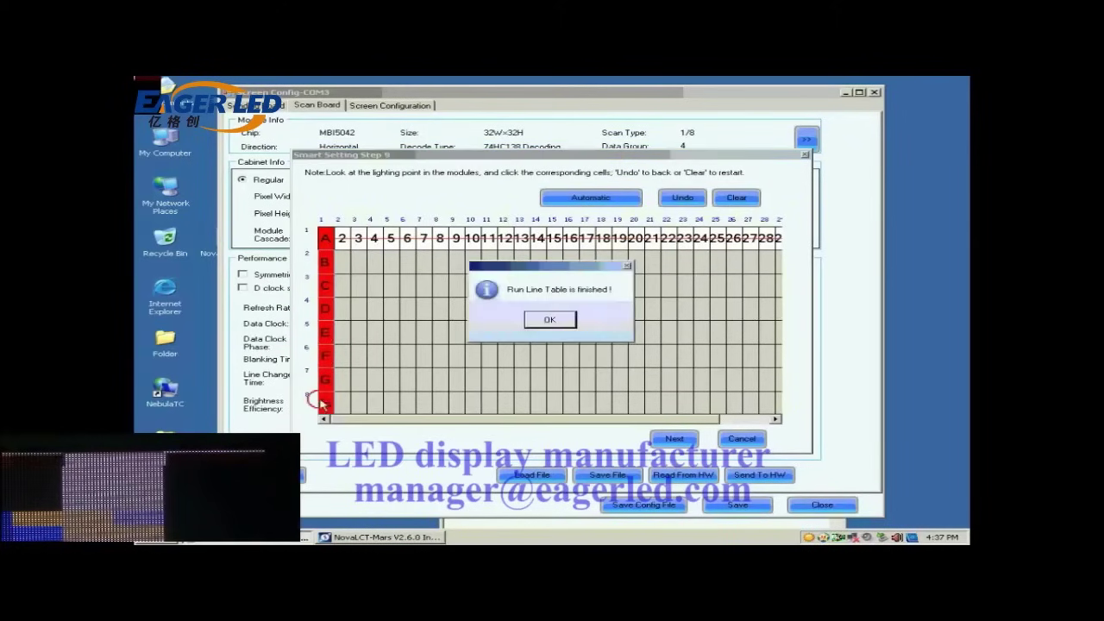
{"action": "left_click", "coordinate": [553, 323]}
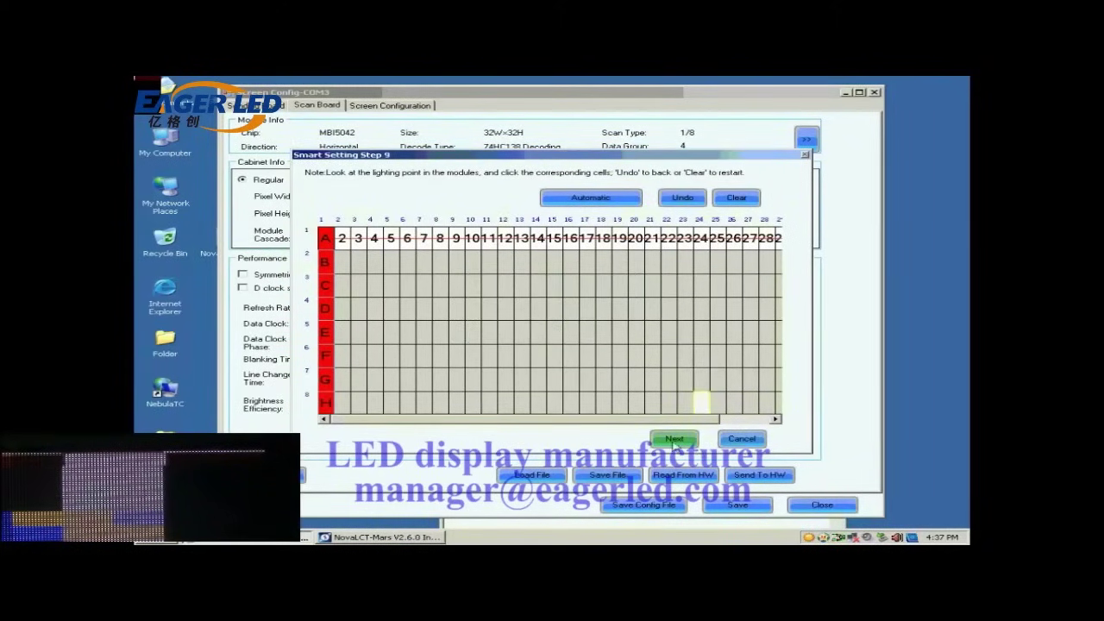
- Finish the smart setting and close it without saving the module
{"action": "left_click", "coordinate": [673, 439]}
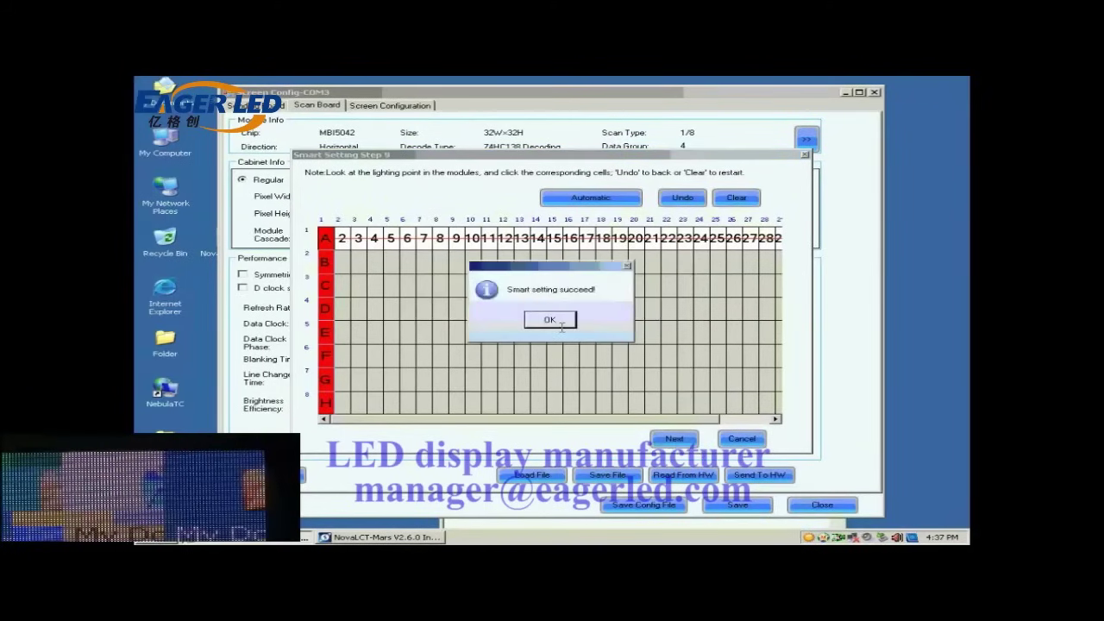
{"action": "left_click", "coordinate": [552, 320]}
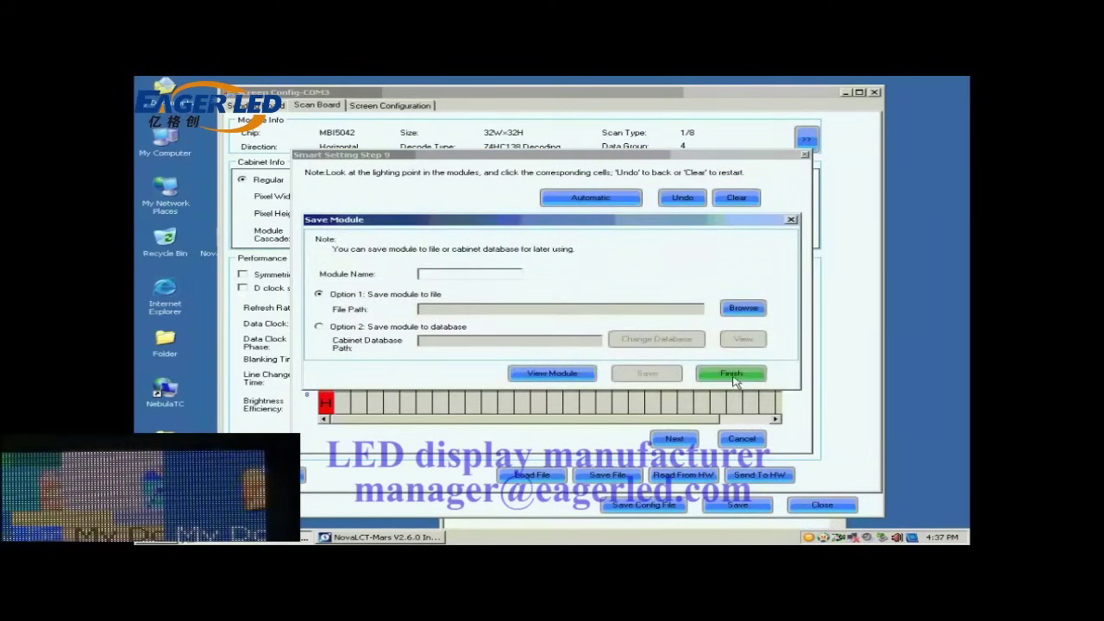
{"action": "left_click", "coordinate": [732, 376]}
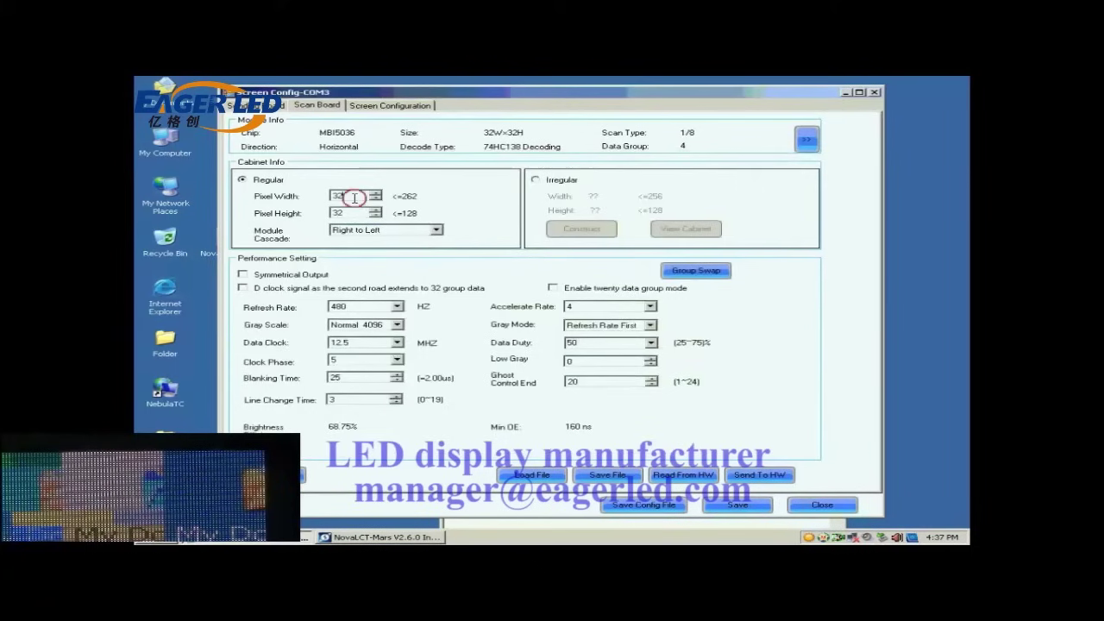
- Set the cabinet pixel width and height to 128 each
{"action": "left_click_drag", "start_coordinate": [352, 196], "coordinate": [315, 198]}
{"action": "type", "text": "128"}
{"action": "left_click_drag", "start_coordinate": [352, 213], "coordinate": [310, 213]}
{"action": "type", "text": "12"}
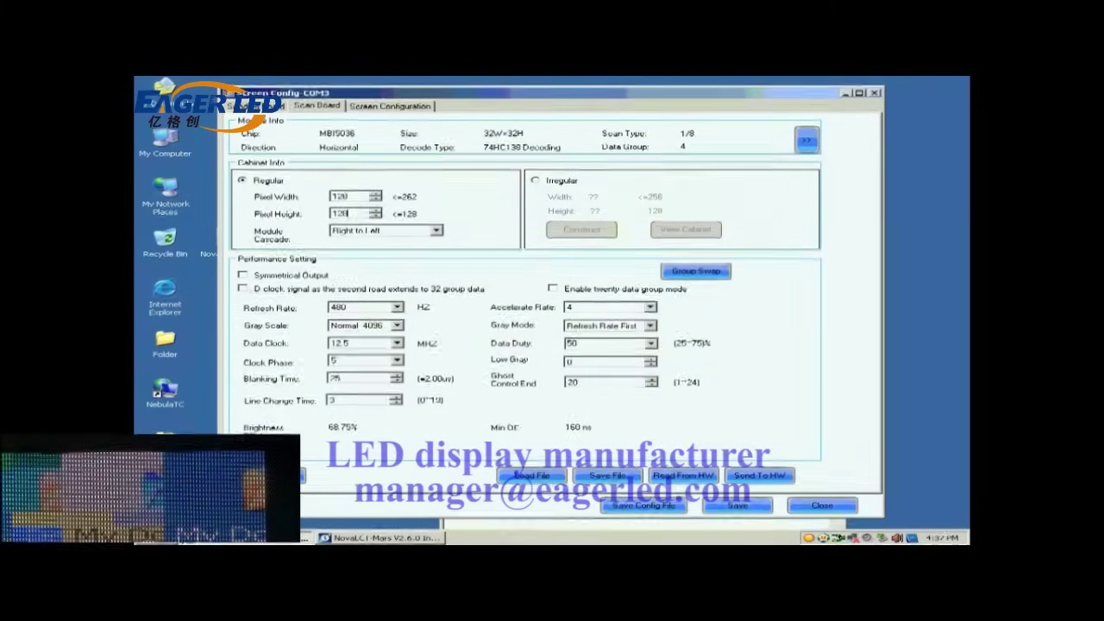
{"action": "type", "text": "8"}
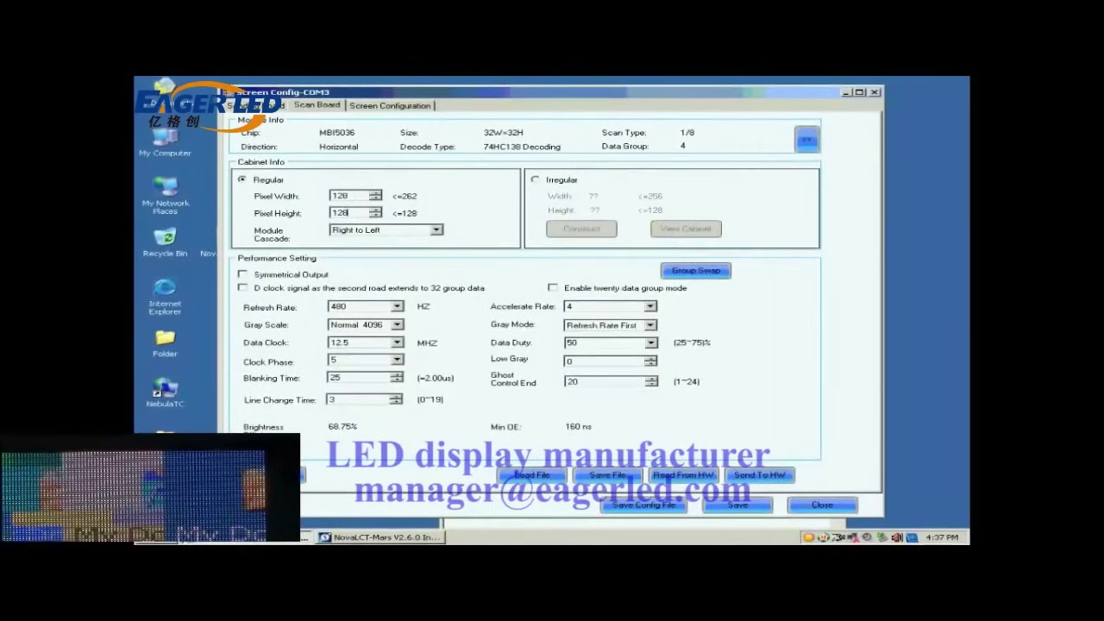
- Choose Normal 16384 gray scale, Refresh Rate First mode, accelerate rate 16 and 2880 Hz refresh rate
{"action": "left_click", "coordinate": [397, 324]}
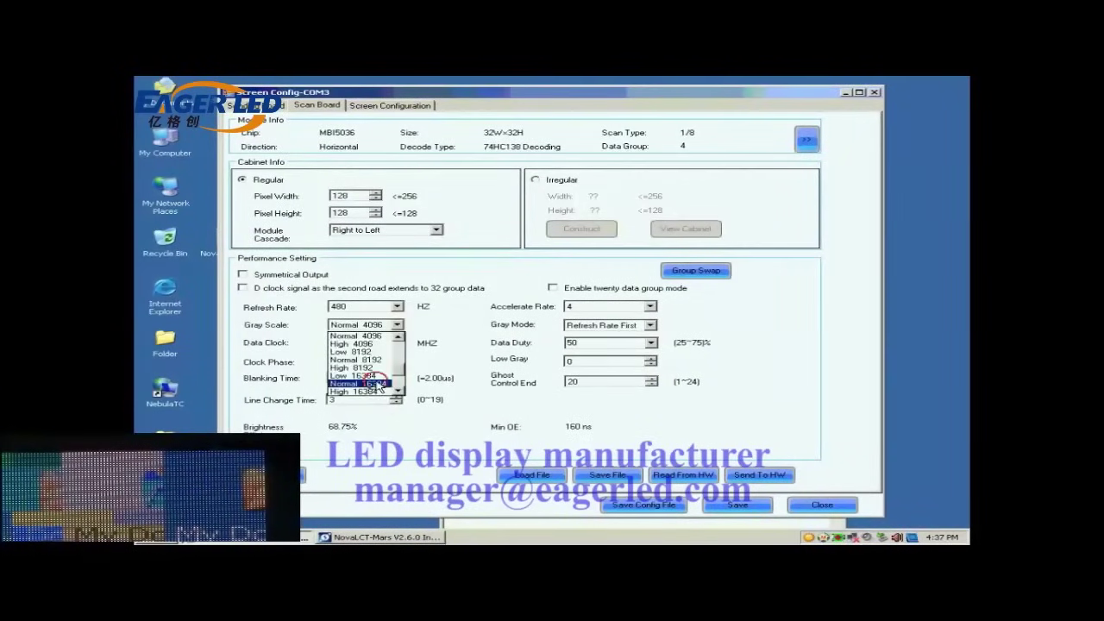
{"action": "left_click", "coordinate": [379, 383]}
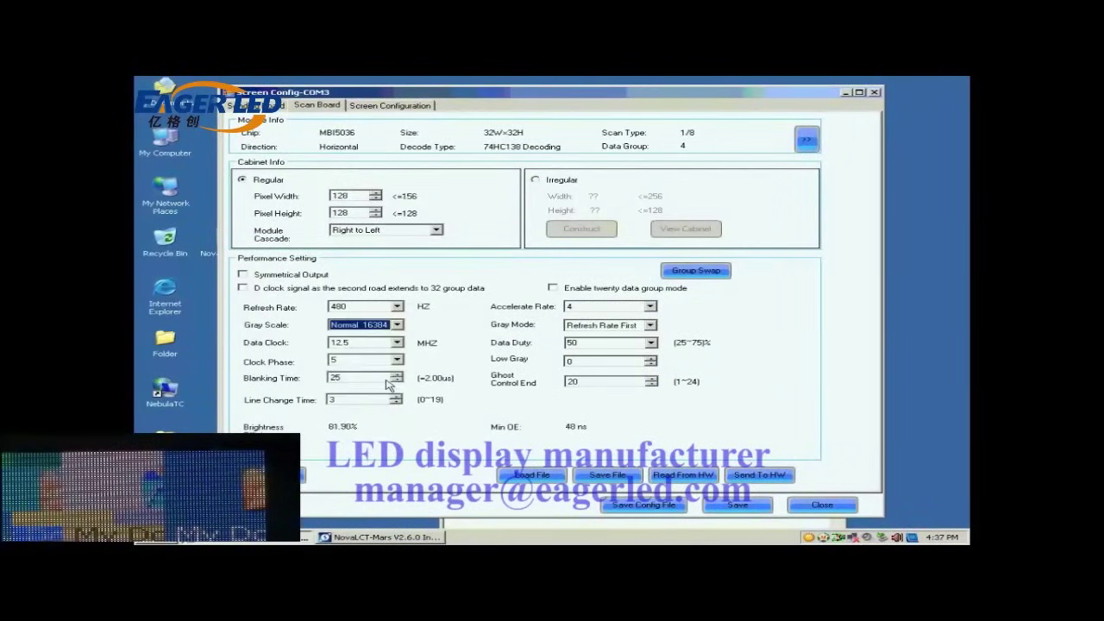
{"action": "left_click", "coordinate": [649, 326]}
{"action": "left_click", "coordinate": [627, 344]}
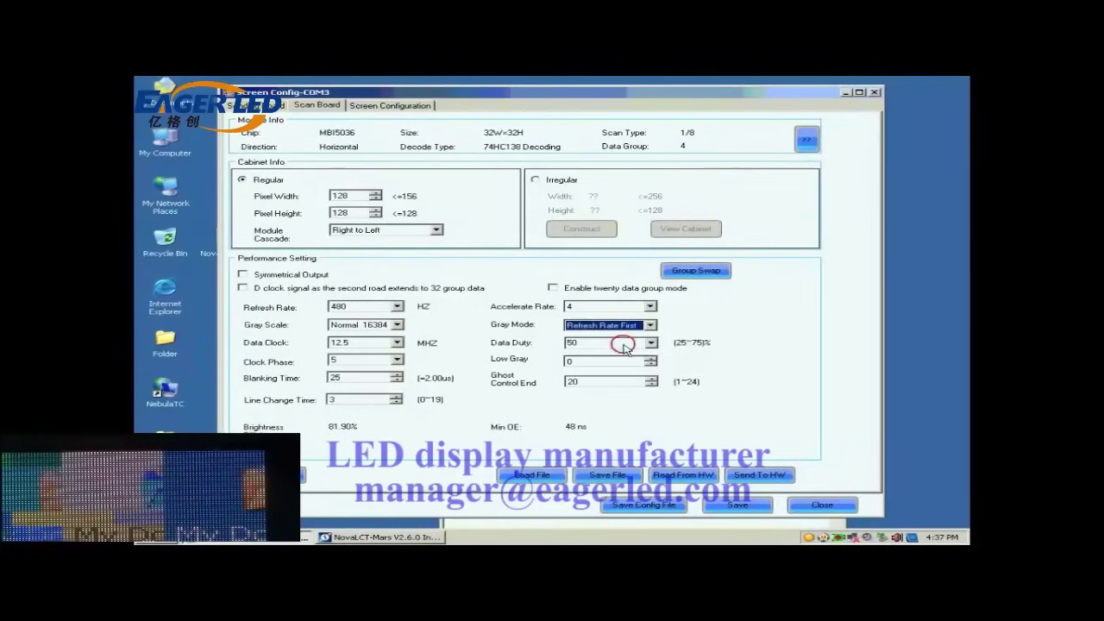
{"action": "left_click", "coordinate": [650, 307]}
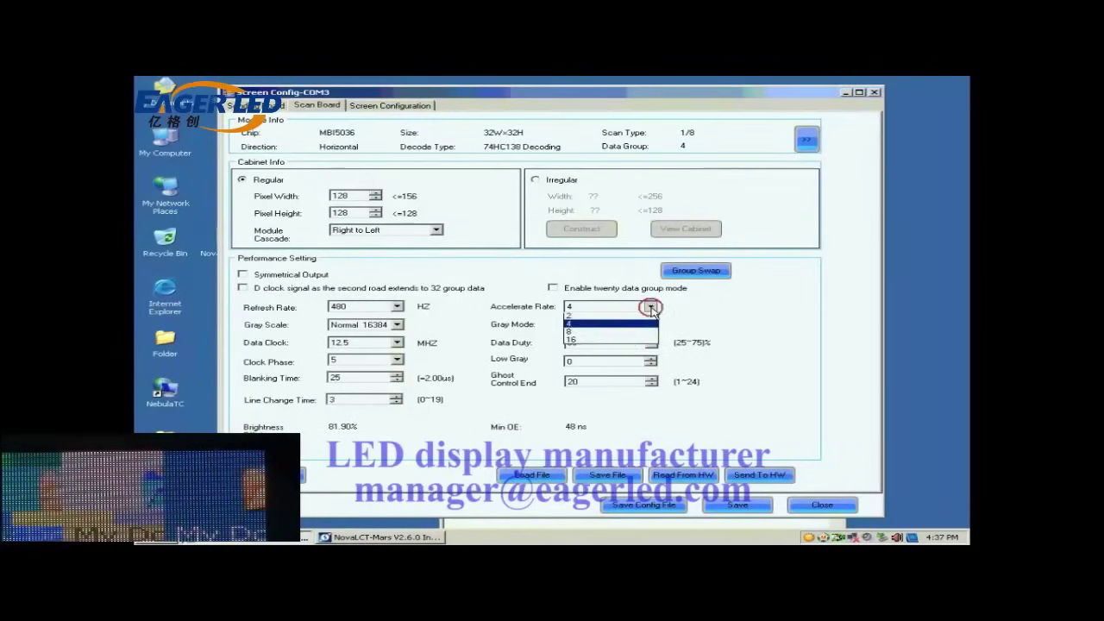
{"action": "left_click", "coordinate": [616, 348]}
{"action": "left_click", "coordinate": [397, 307]}
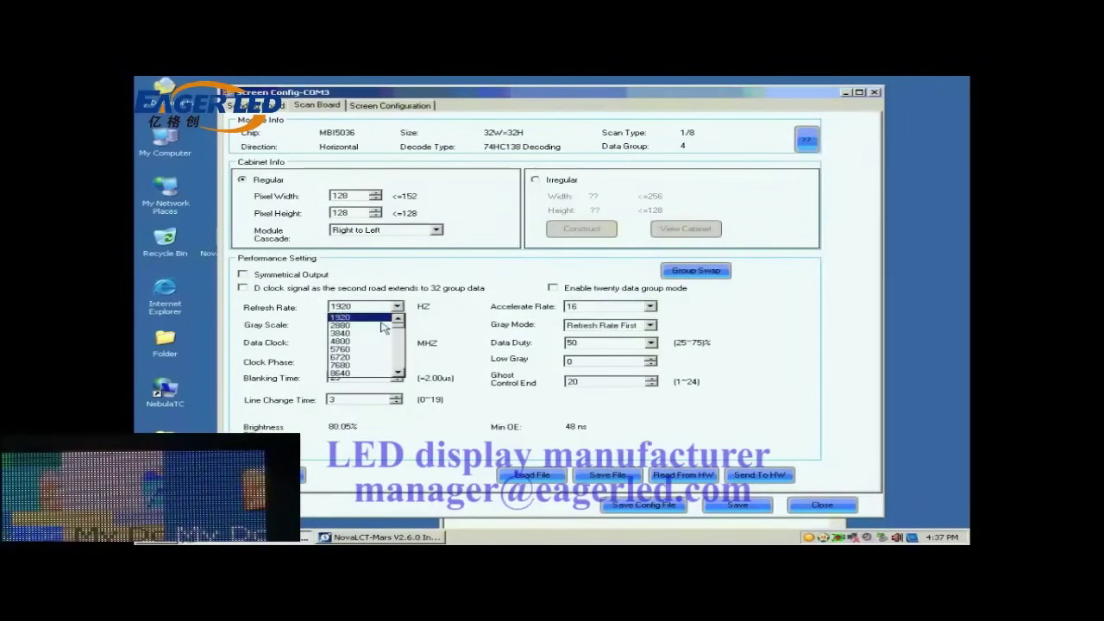
{"action": "left_click", "coordinate": [386, 336]}
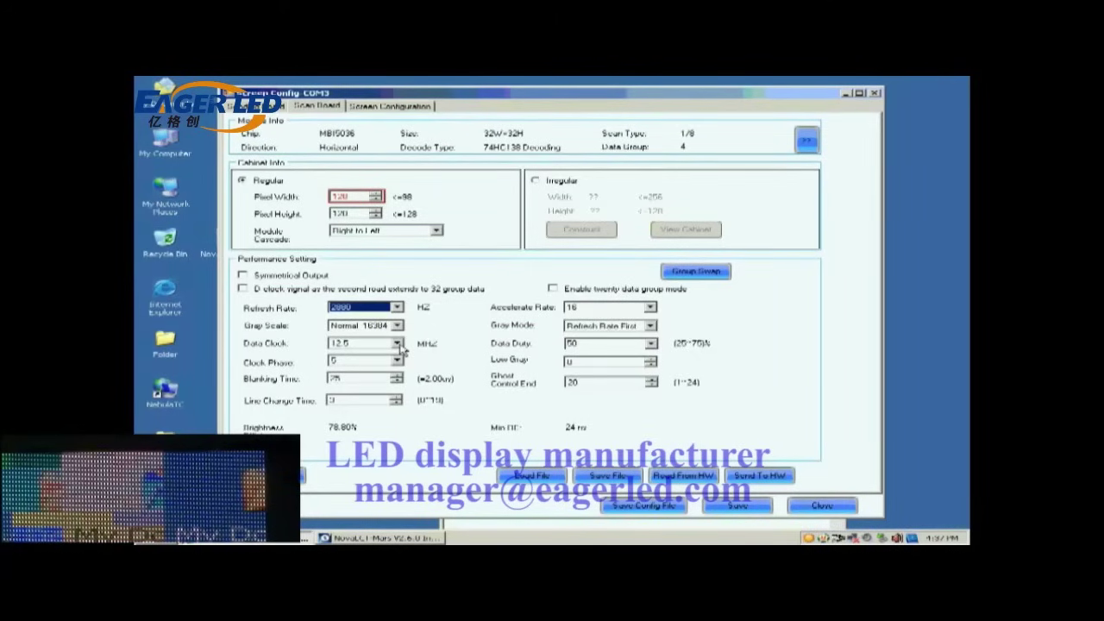
- Set the data clock to 17.9 MHz and send the parameters to all scan boards
{"action": "left_click", "coordinate": [397, 344]}
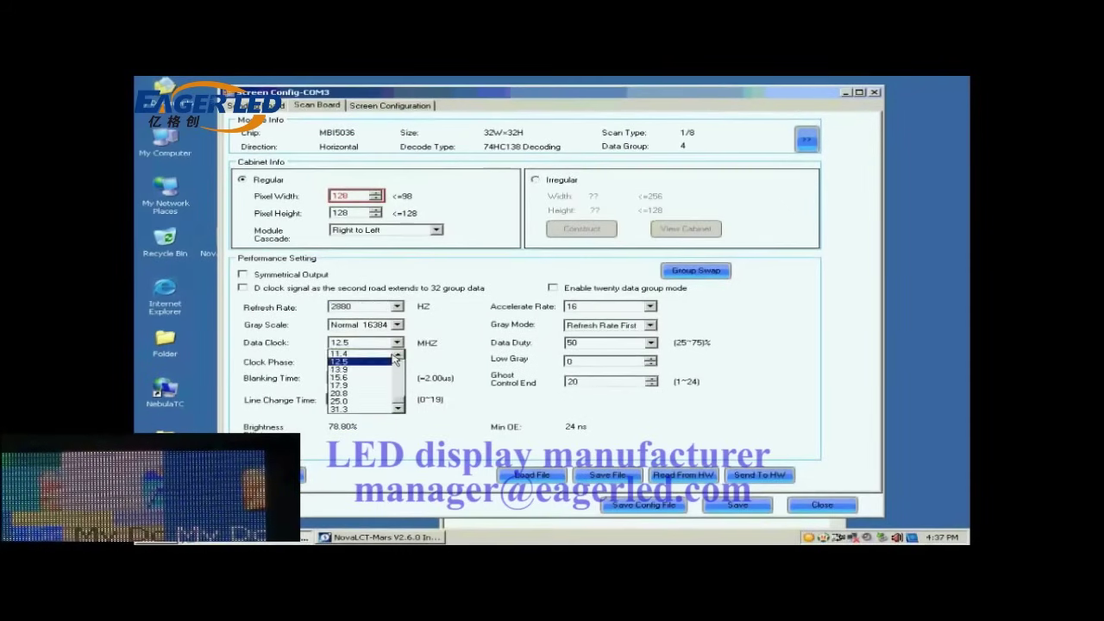
{"action": "left_click", "coordinate": [368, 387]}
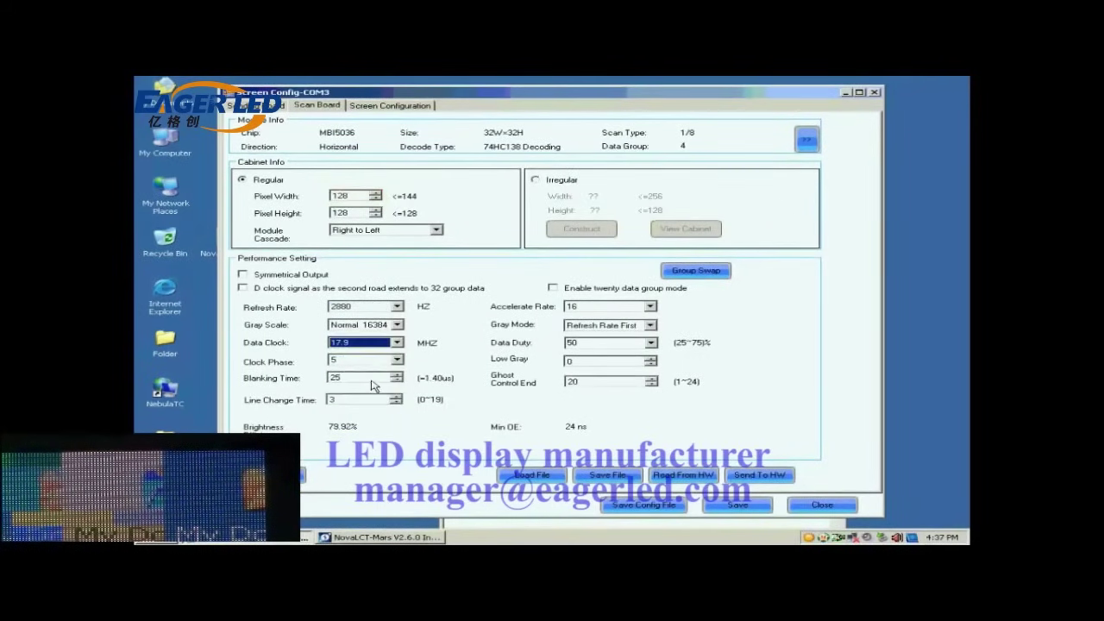
{"action": "left_click", "coordinate": [753, 475]}
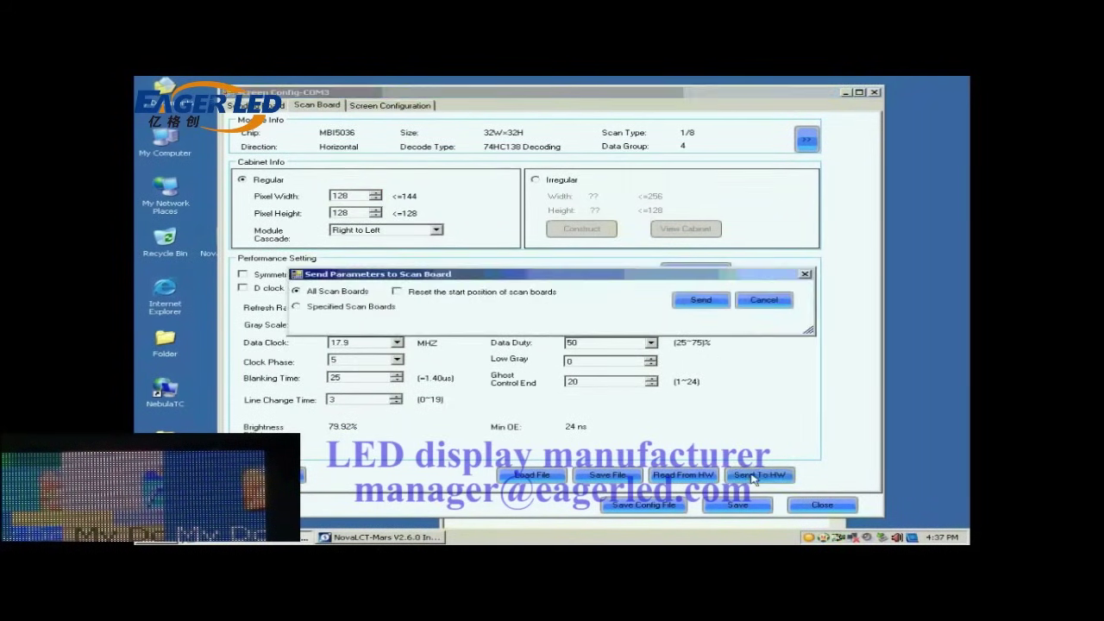
{"action": "left_click", "coordinate": [700, 300]}
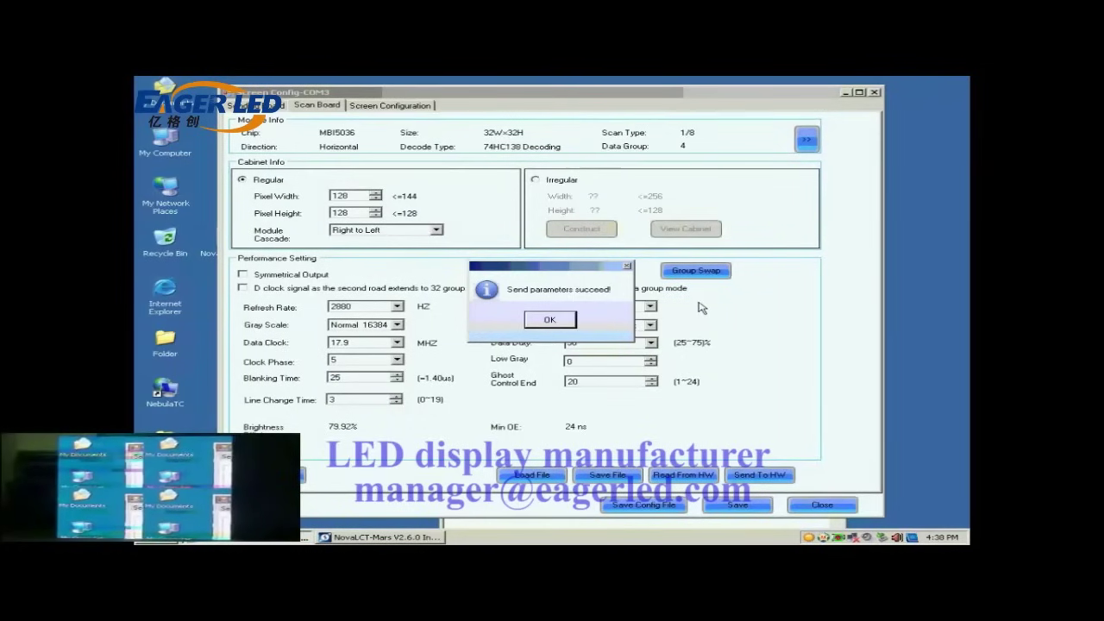
- Resend the parameters to all scan boards and save them to the hardware, confirming each message
{"action": "left_click", "coordinate": [548, 320]}
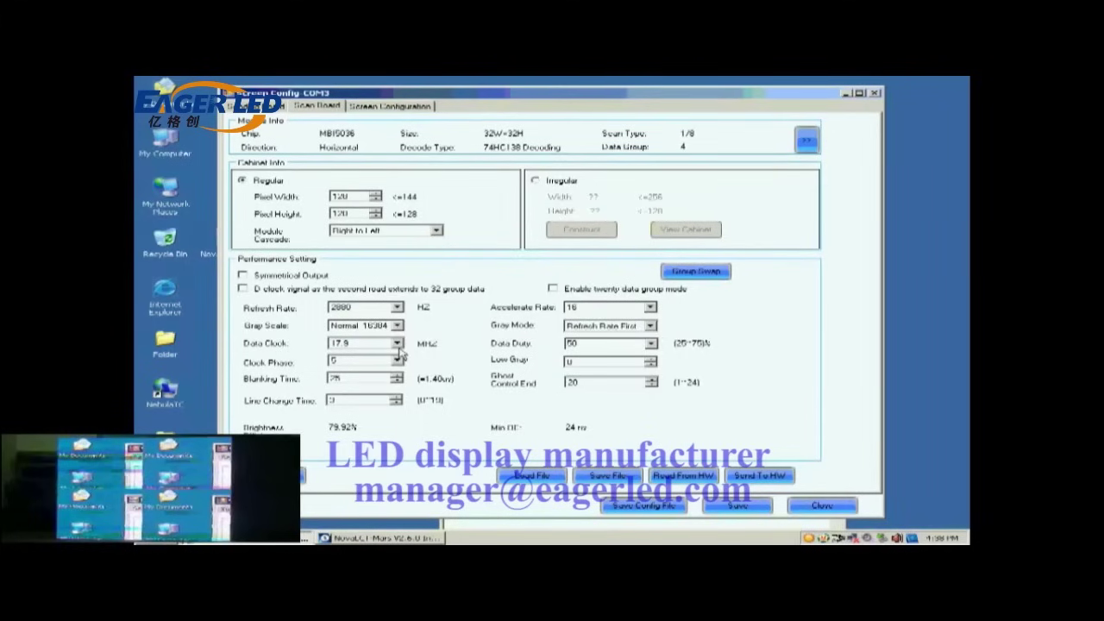
{"action": "left_click", "coordinate": [397, 360]}
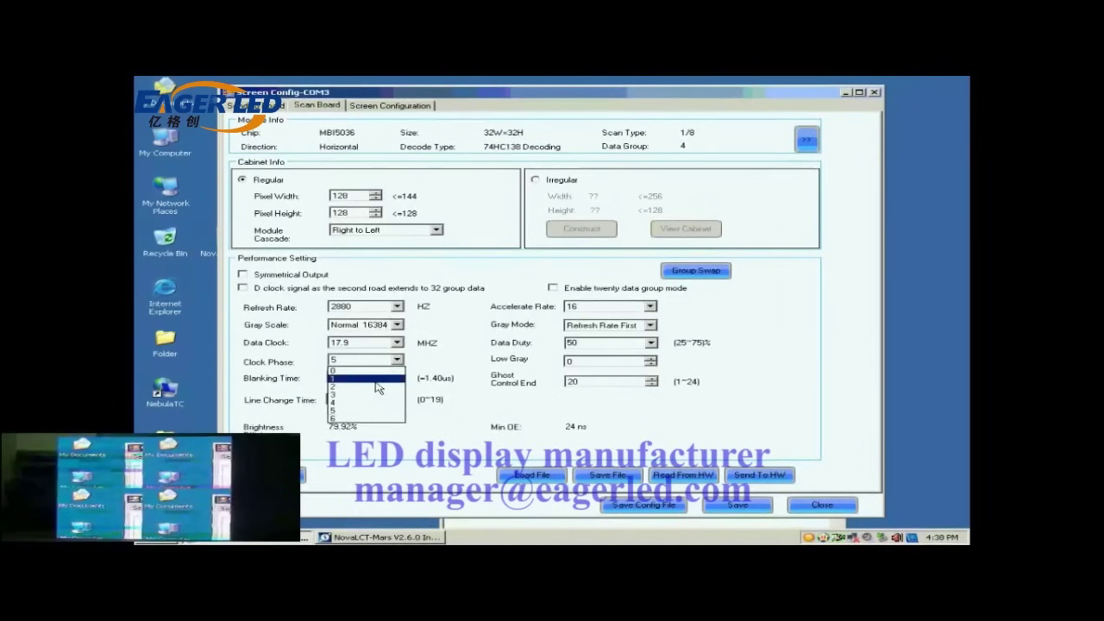
{"action": "left_click", "coordinate": [377, 388]}
{"action": "left_click", "coordinate": [759, 474]}
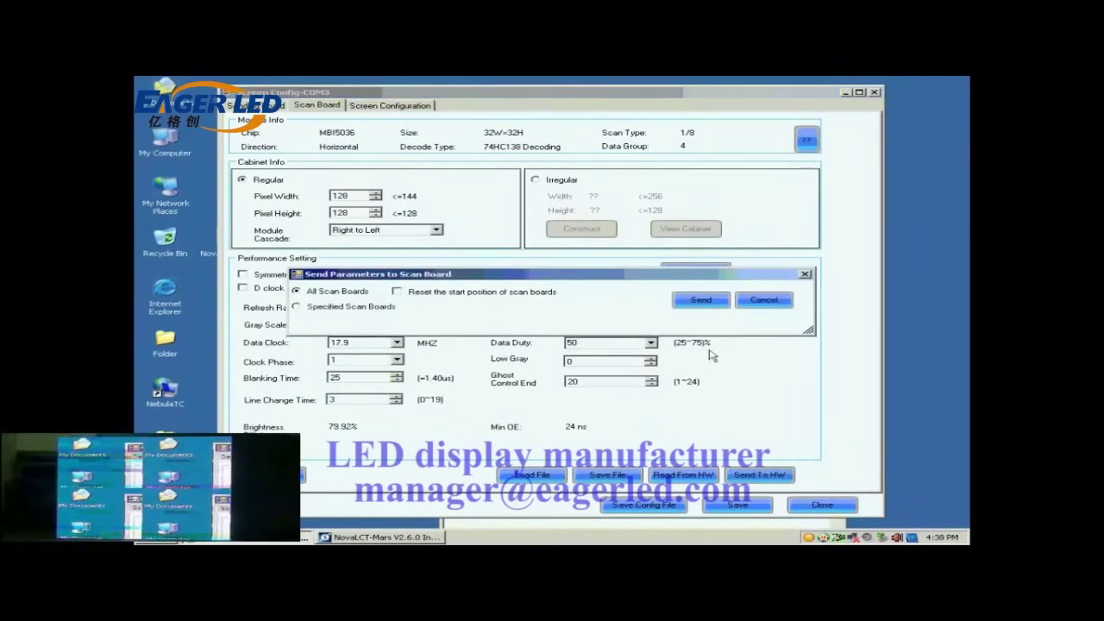
{"action": "left_click", "coordinate": [703, 301]}
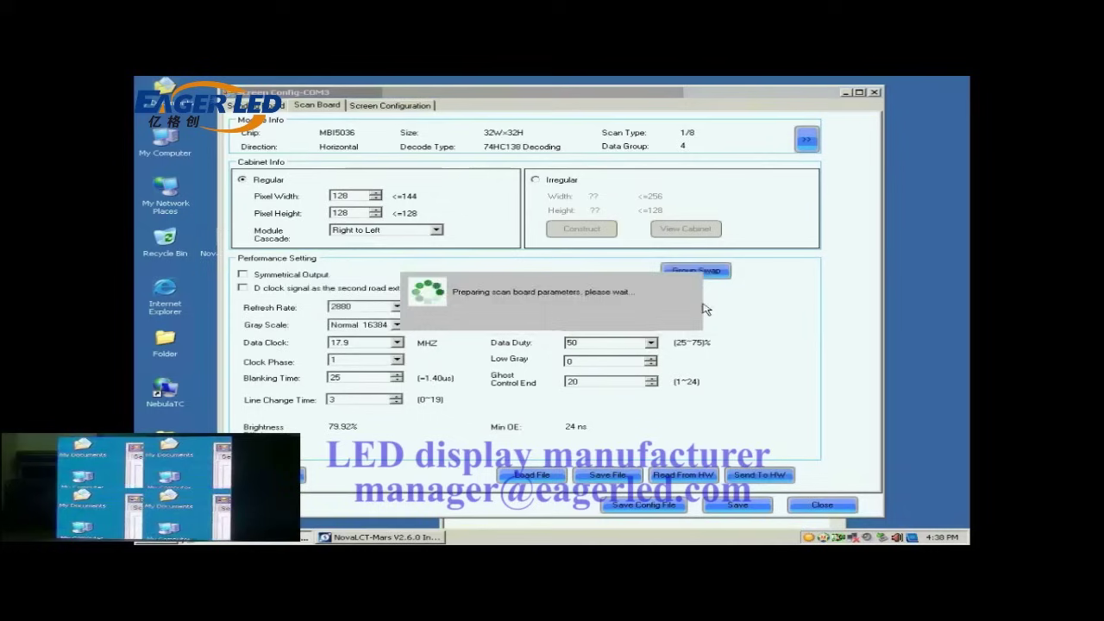
{"action": "left_click", "coordinate": [569, 319]}
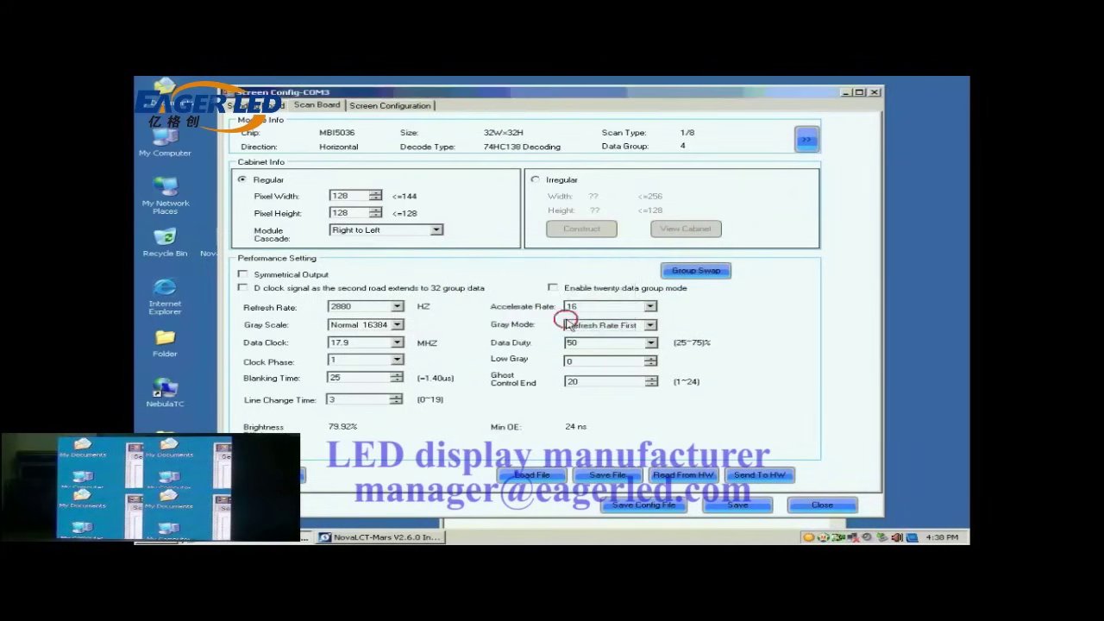
{"action": "left_click", "coordinate": [724, 505]}
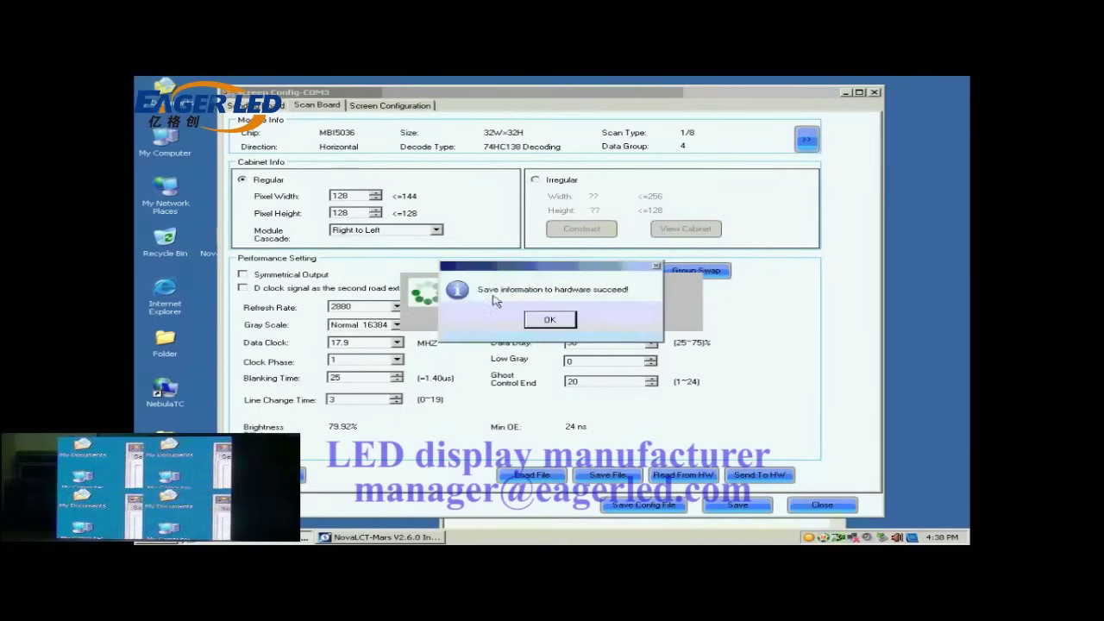
{"action": "left_click", "coordinate": [552, 319]}
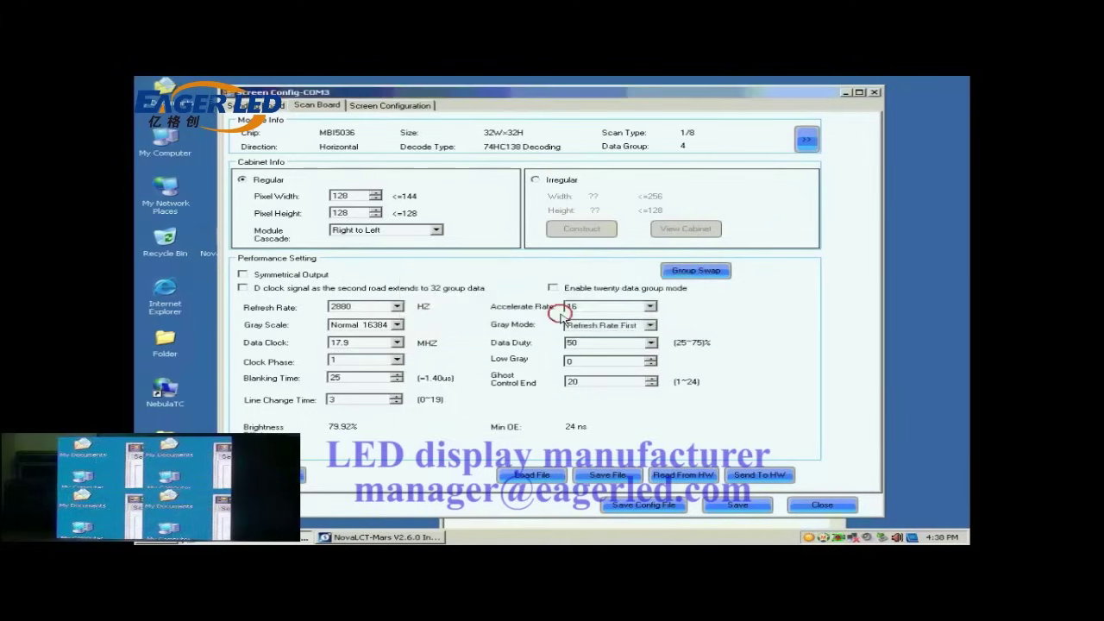
- Set screen 1 to Standard Screen on sending board port 1 and select the Scan Board Columns value
{"action": "left_click", "coordinate": [376, 107]}
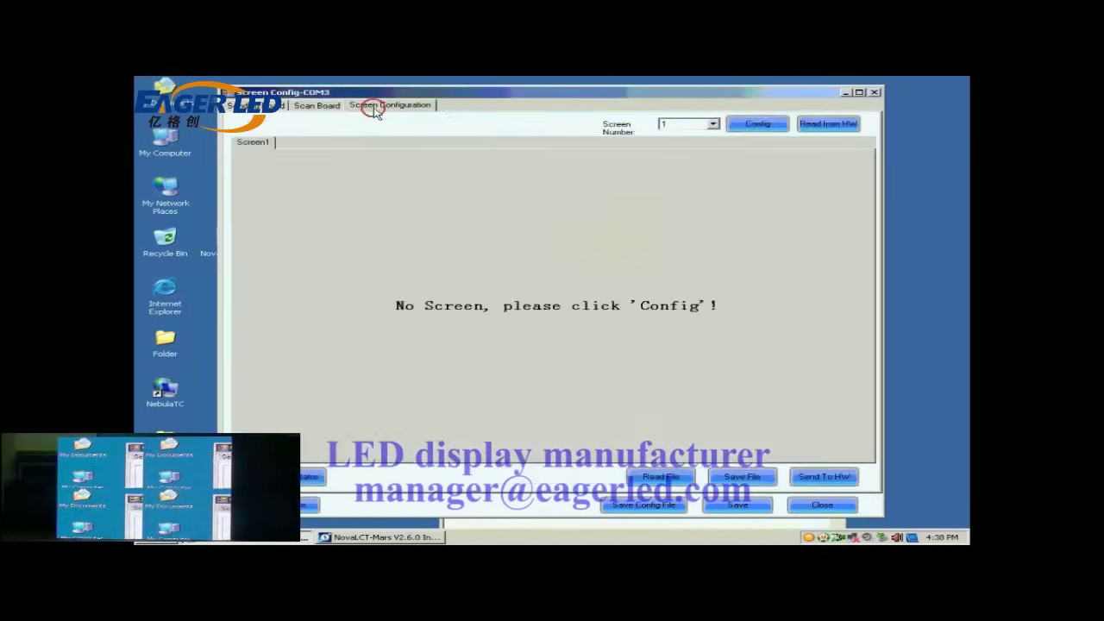
{"action": "left_click", "coordinate": [759, 126]}
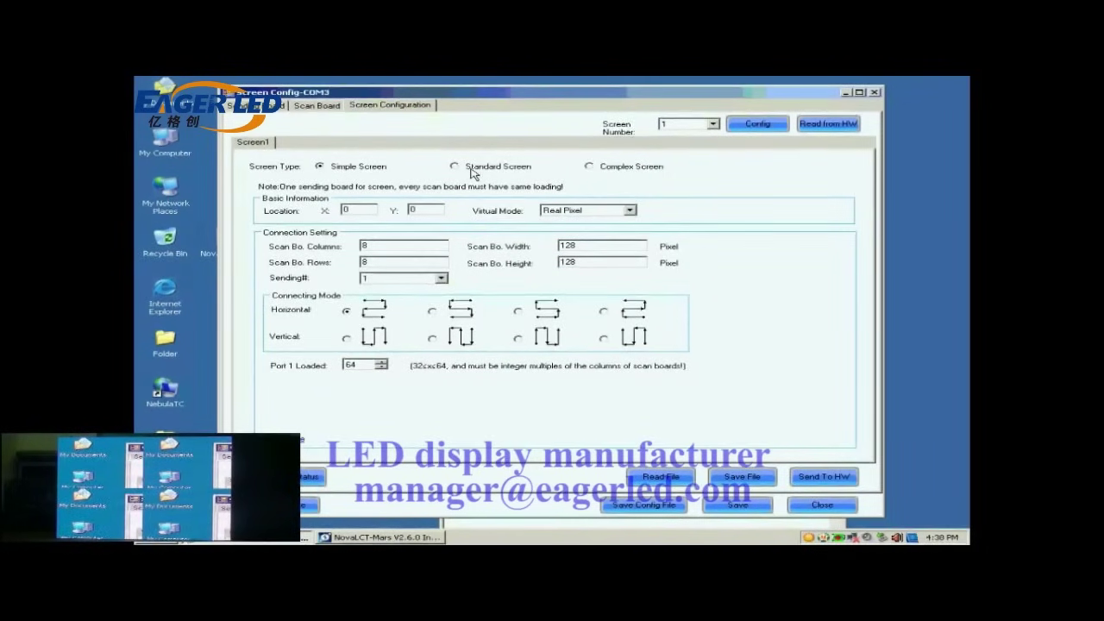
{"action": "left_click", "coordinate": [472, 174]}
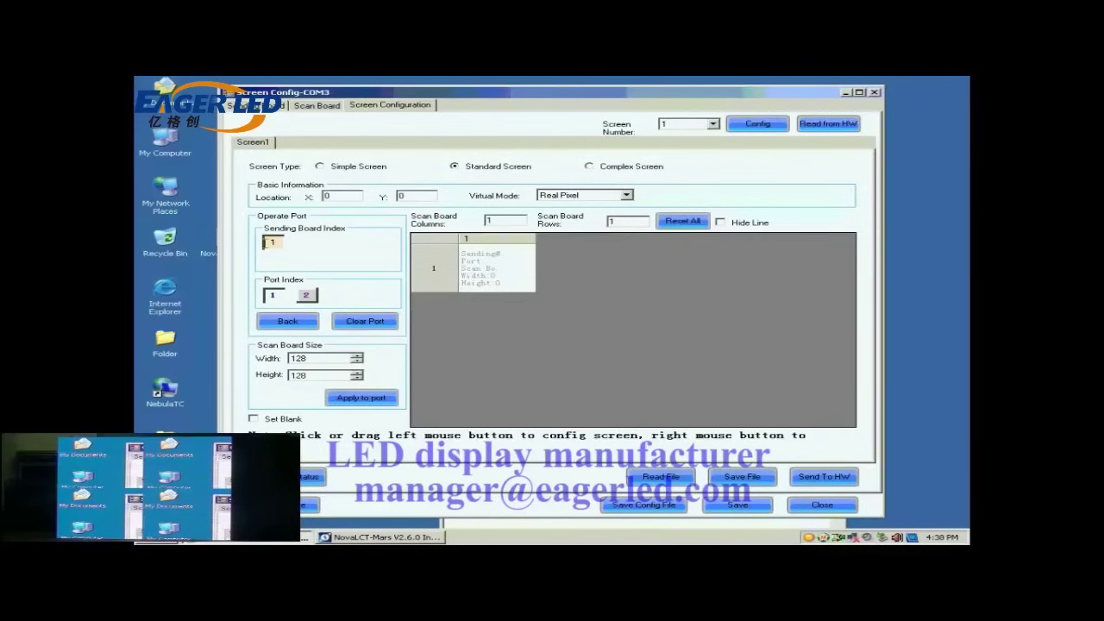
{"action": "left_click", "coordinate": [276, 297]}
{"action": "left_click", "coordinate": [501, 219]}
{"action": "left_click_drag", "start_coordinate": [501, 219], "coordinate": [488, 218]}
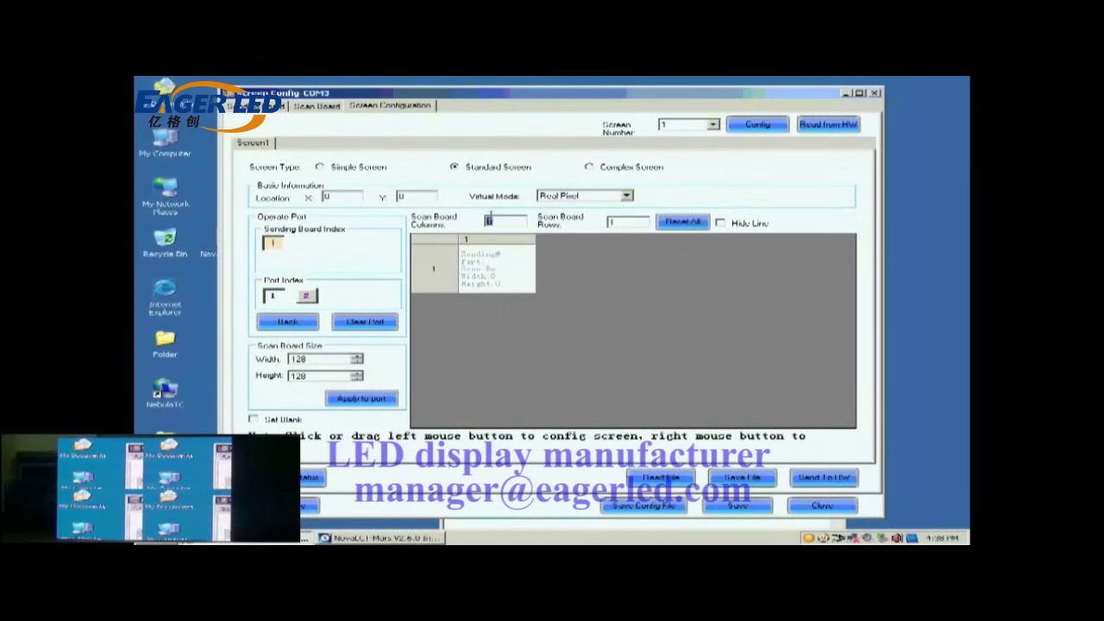
- Set the scan board layout to 2 columns by 2 rows with 128×128 cabinets
{"action": "type", "text": "2"}
{"action": "left_click", "coordinate": [627, 222]}
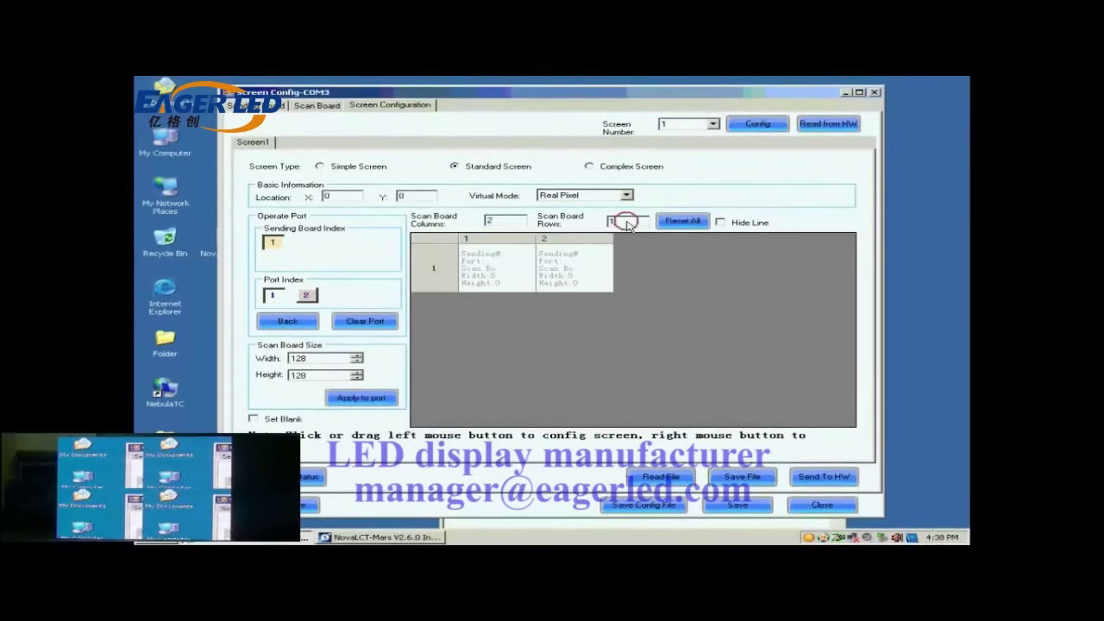
{"action": "double_click", "coordinate": [624, 221]}
{"action": "type", "text": "2"}
{"action": "left_click", "coordinate": [672, 222]}
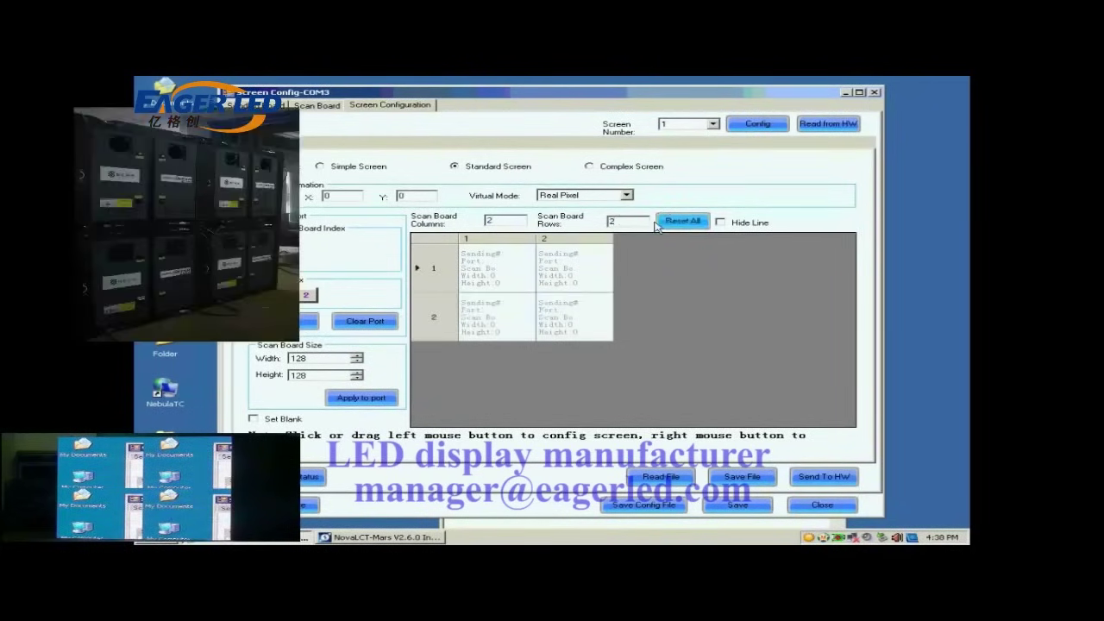
{"action": "left_click", "coordinate": [297, 359]}
{"action": "left_click", "coordinate": [297, 376]}
- Number the cabinets top-right, top-left, bottom-left, bottom-right, then send the mapping to hardware
{"action": "left_click", "coordinate": [554, 270]}
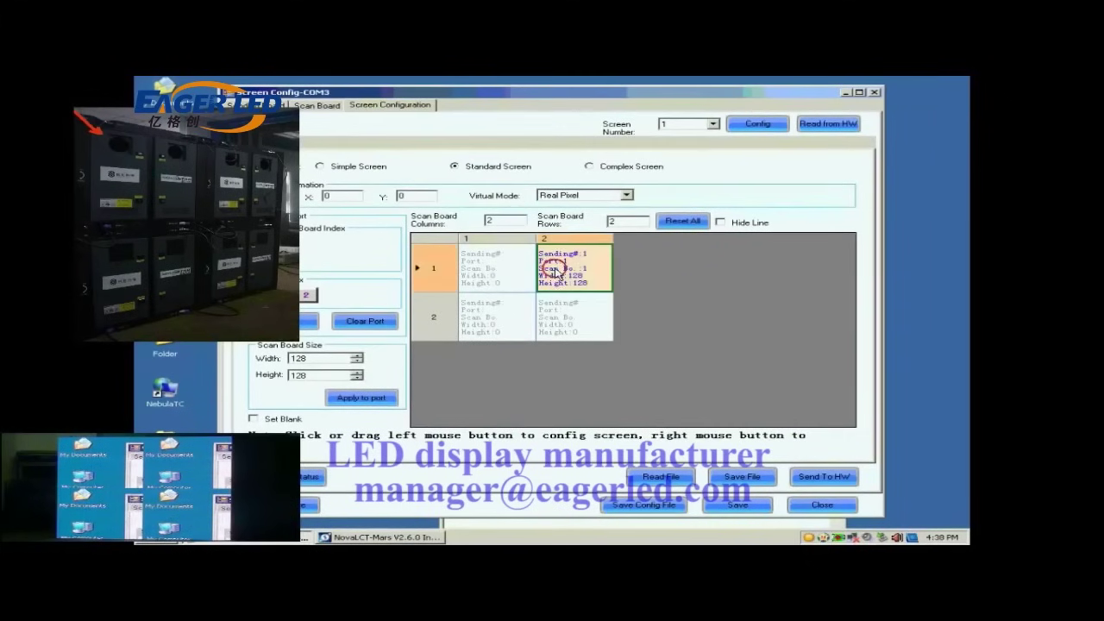
{"action": "left_click", "coordinate": [499, 271]}
{"action": "left_click", "coordinate": [509, 310]}
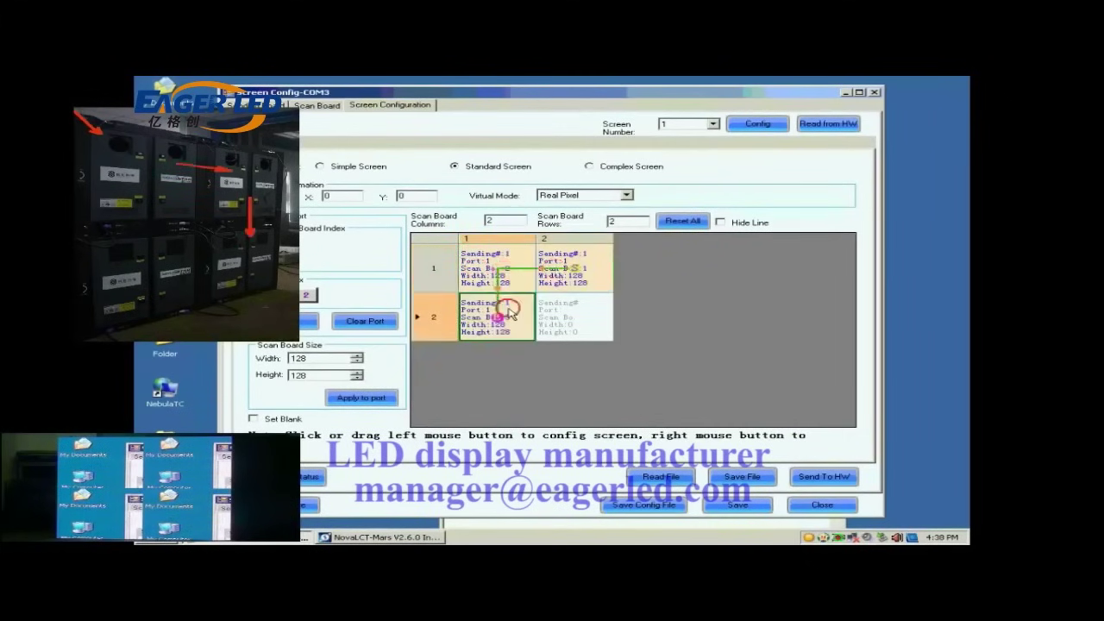
{"action": "left_click", "coordinate": [574, 317]}
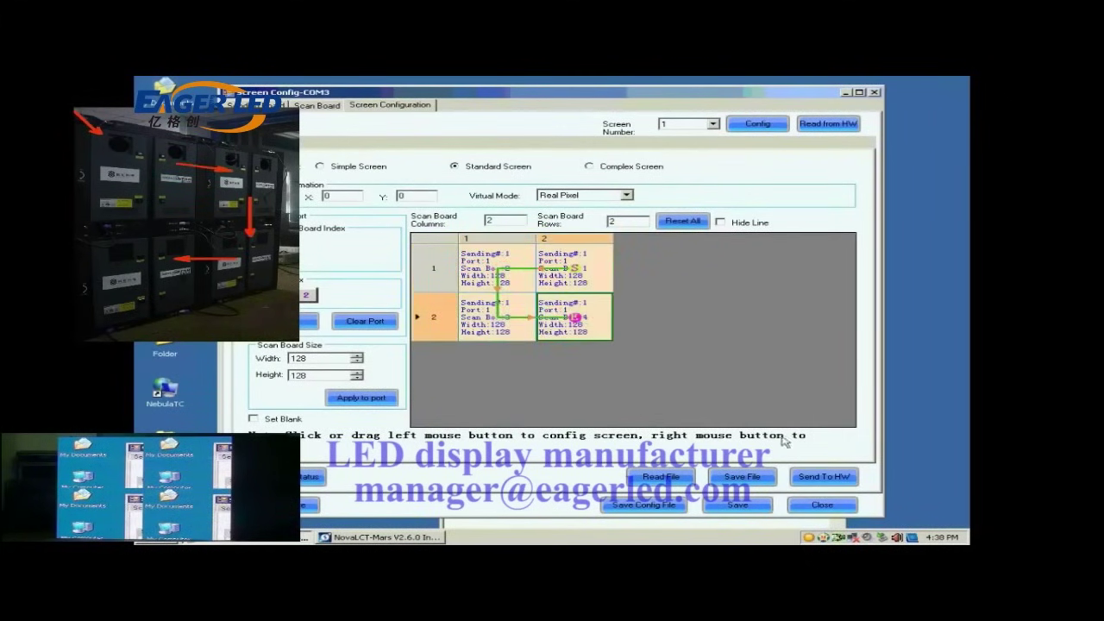
{"action": "left_click", "coordinate": [817, 480]}
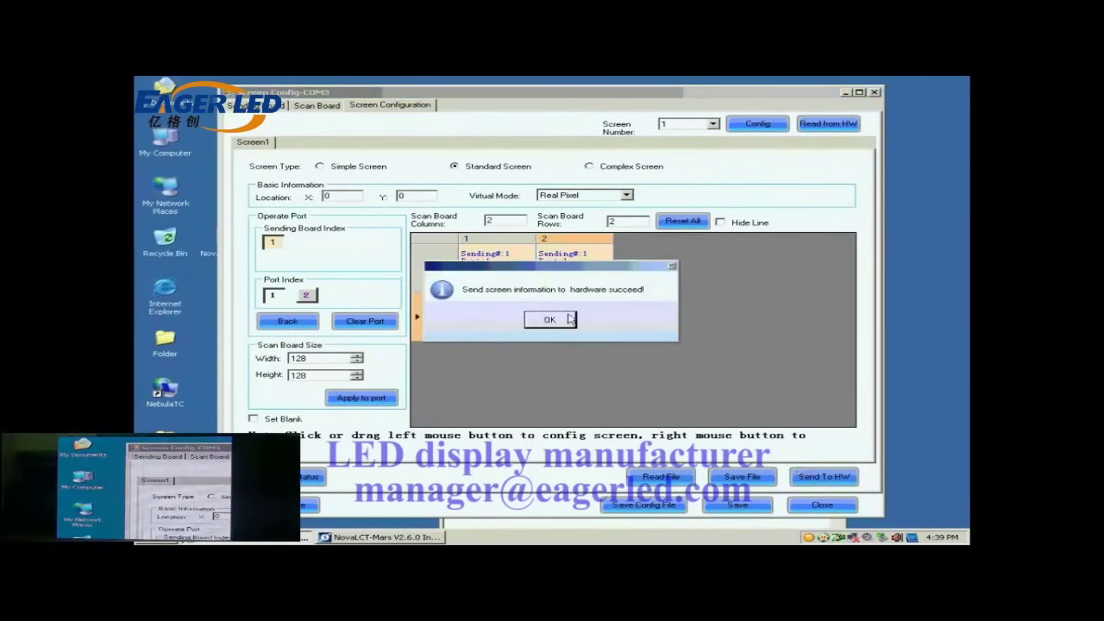
- Acknowledge the send confirmation and save the 2×2 mapping permanently to the hardware
{"action": "left_click", "coordinate": [563, 319]}
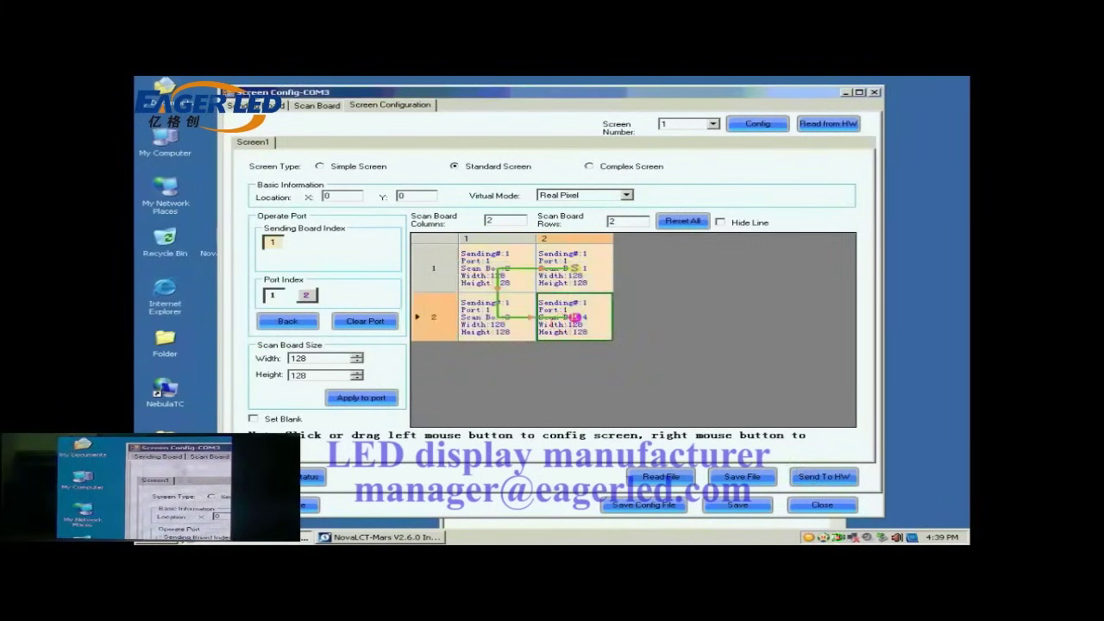
{"action": "left_click", "coordinate": [758, 508]}
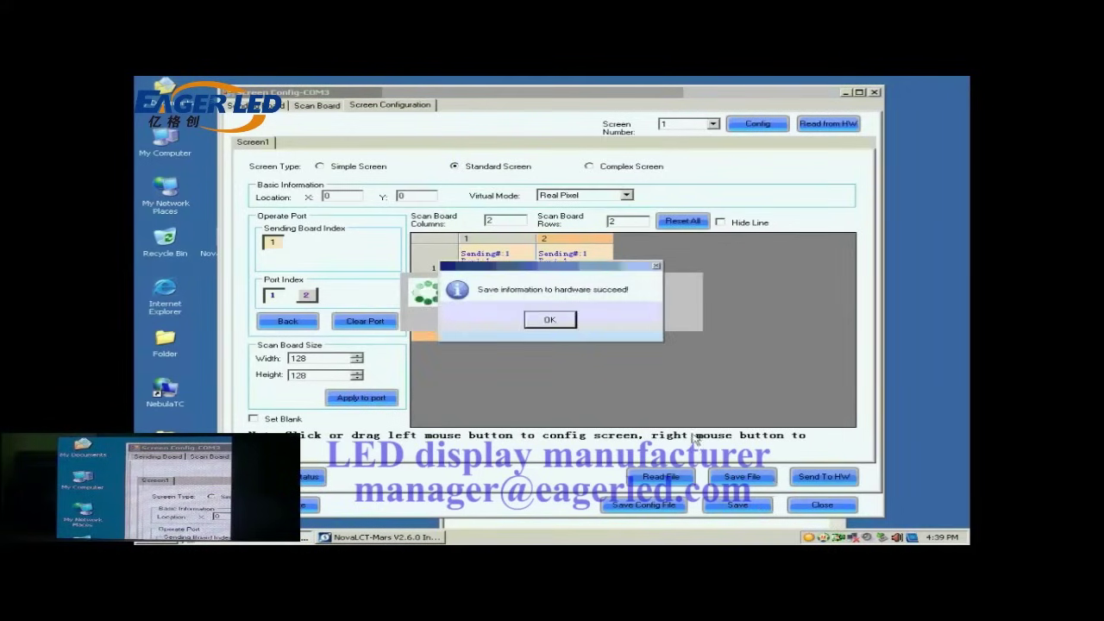
{"action": "left_click", "coordinate": [555, 319]}
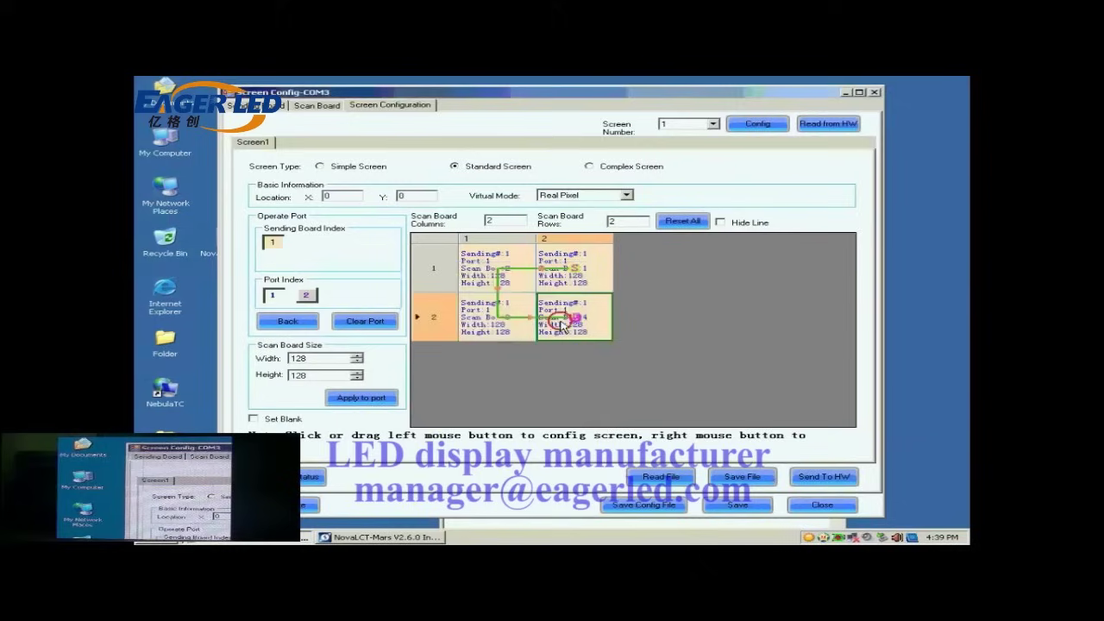
- Save the configuration to the Desktop as the system profile 'buckup data' (.scfg)
{"action": "left_click", "coordinate": [649, 507]}
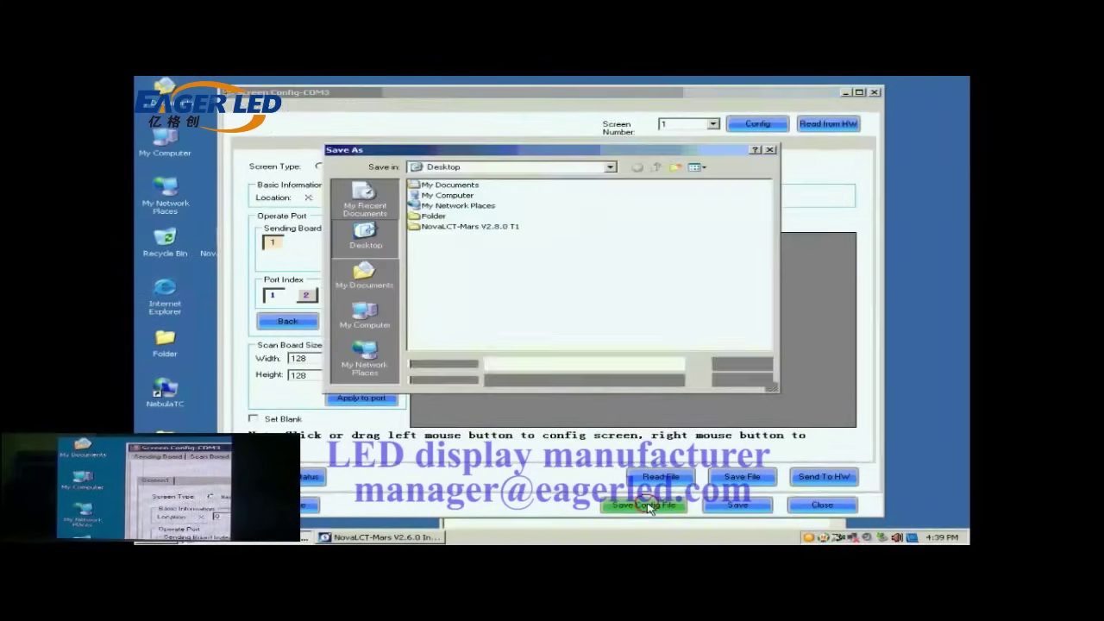
{"action": "left_click", "coordinate": [538, 364]}
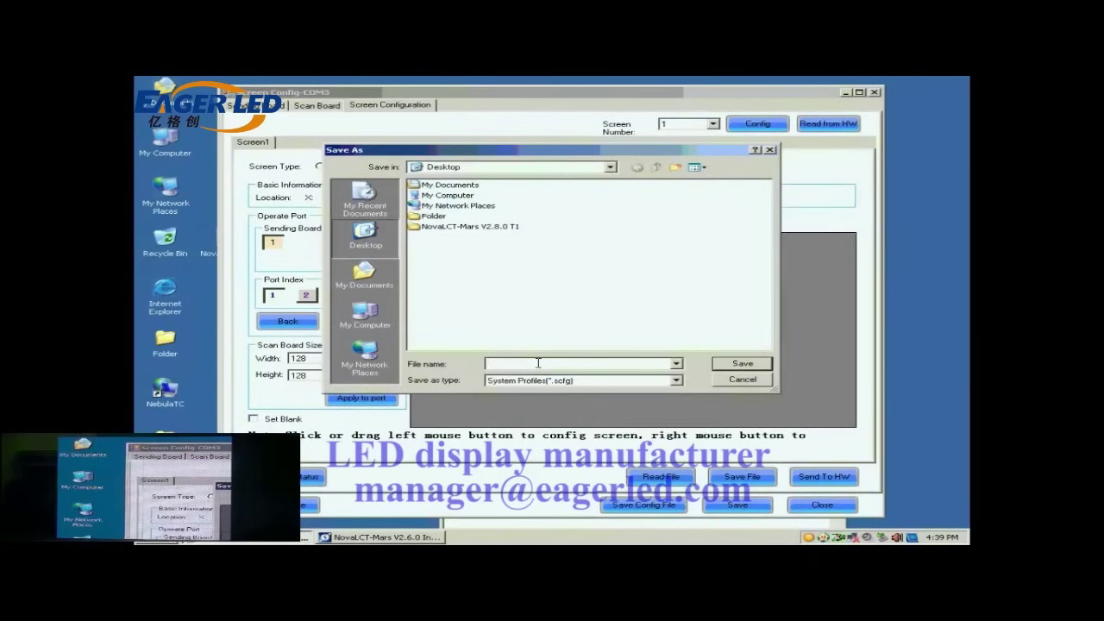
{"action": "type", "text": "b"}
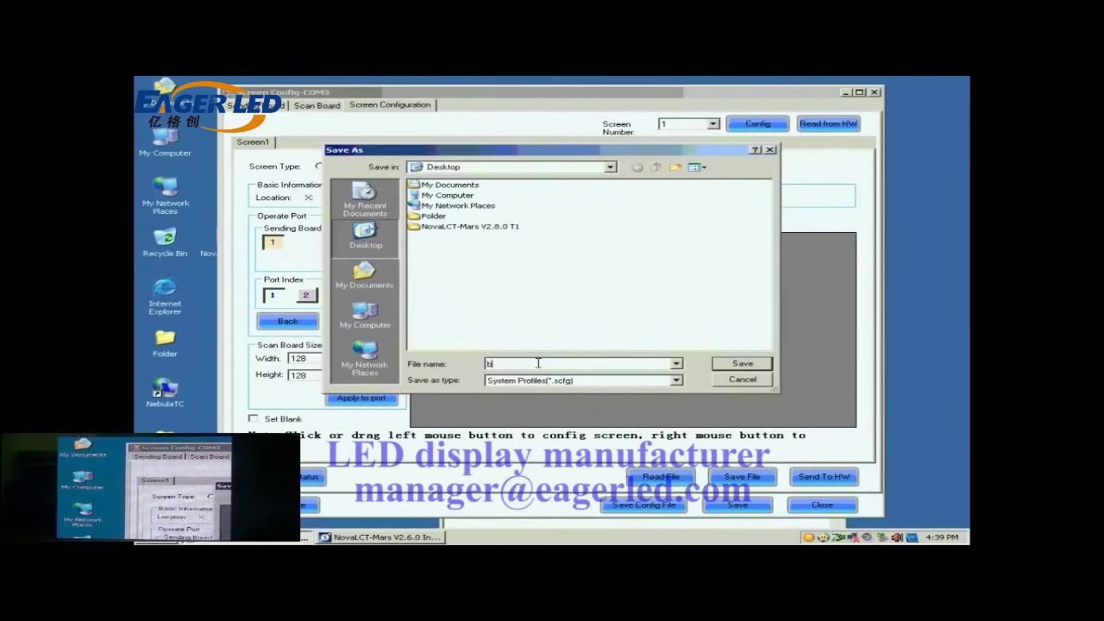
{"action": "type", "text": "uck"}
{"action": "type", "text": "up."}
{"action": "type", "text": "dat"}
{"action": "type", "text": "a"}
{"action": "left_click", "coordinate": [733, 363]}
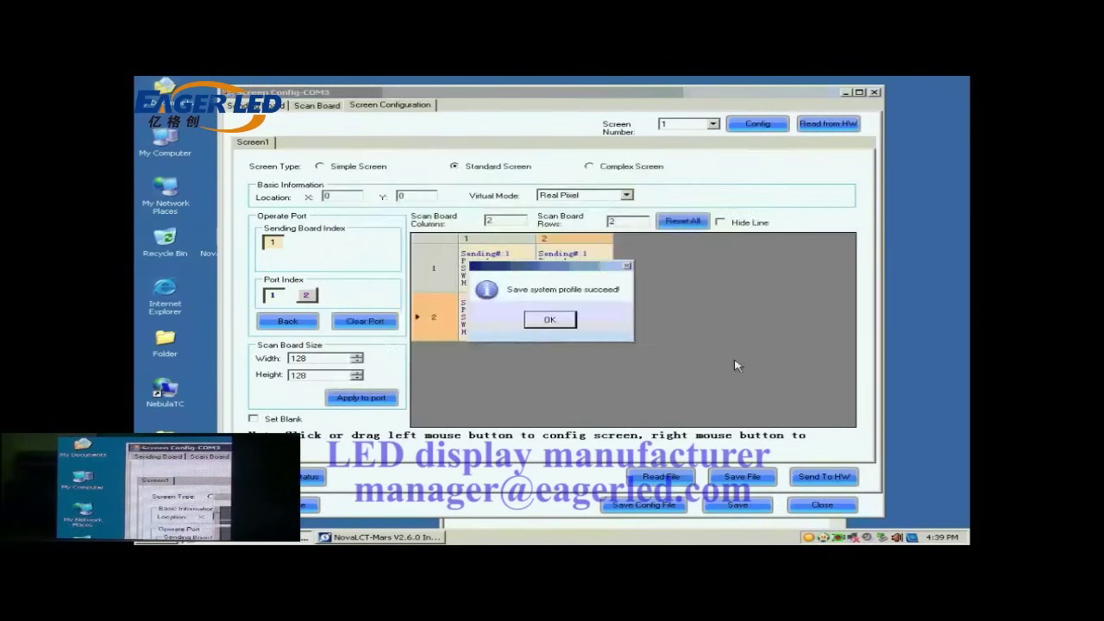
{"action": "left_click", "coordinate": [550, 319]}
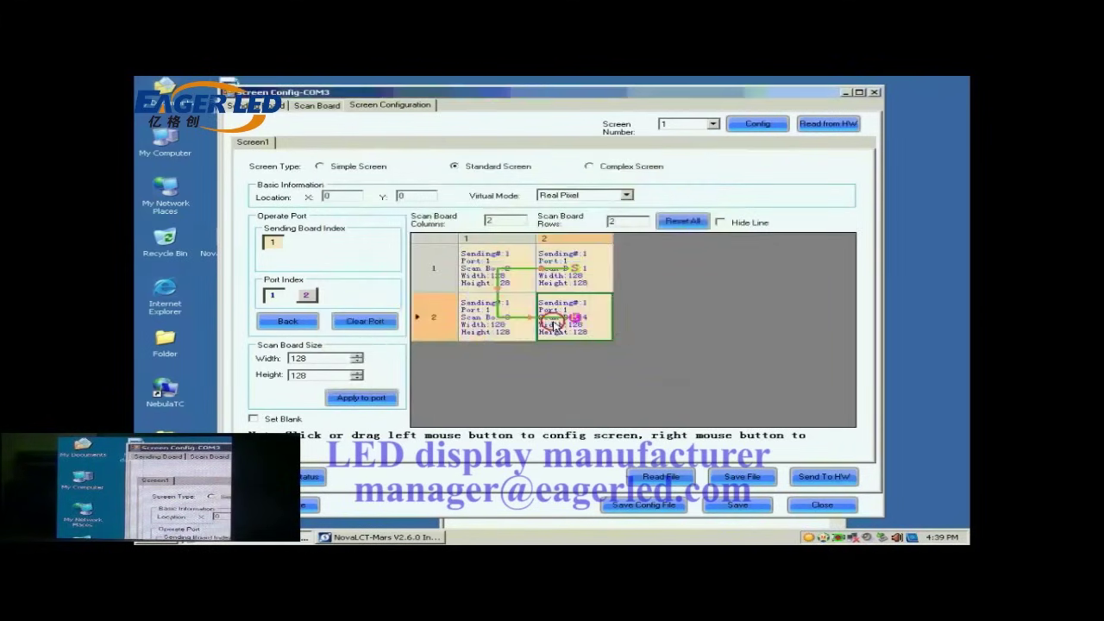
- Reopen Screen Config and load the buckup data.scfg file from the Desktop
{"action": "left_click", "coordinate": [826, 506]}
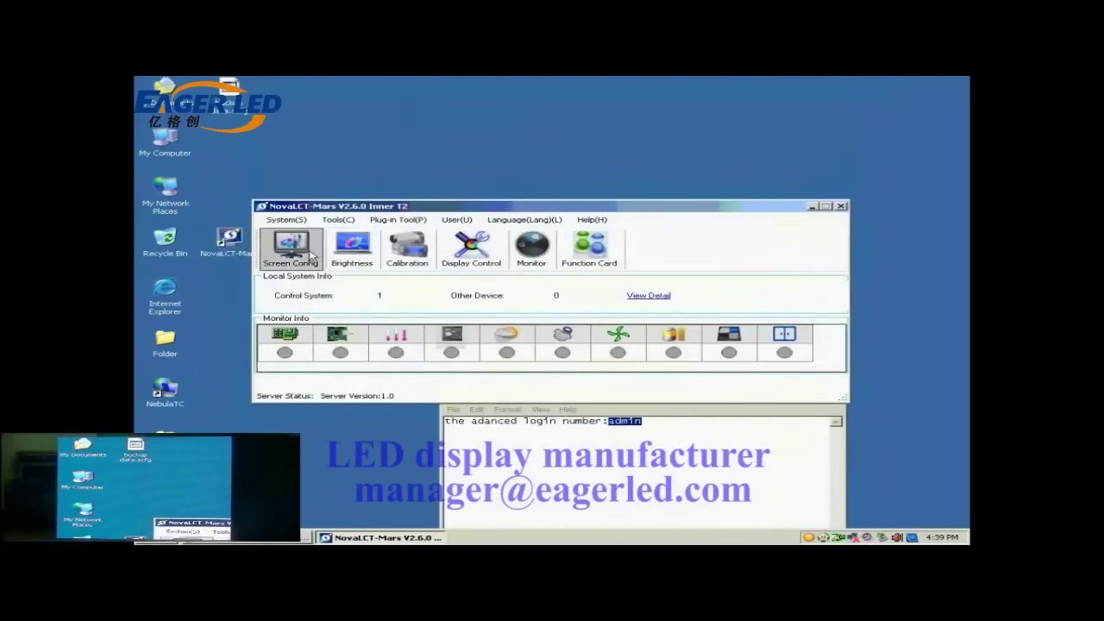
{"action": "left_click", "coordinate": [291, 246]}
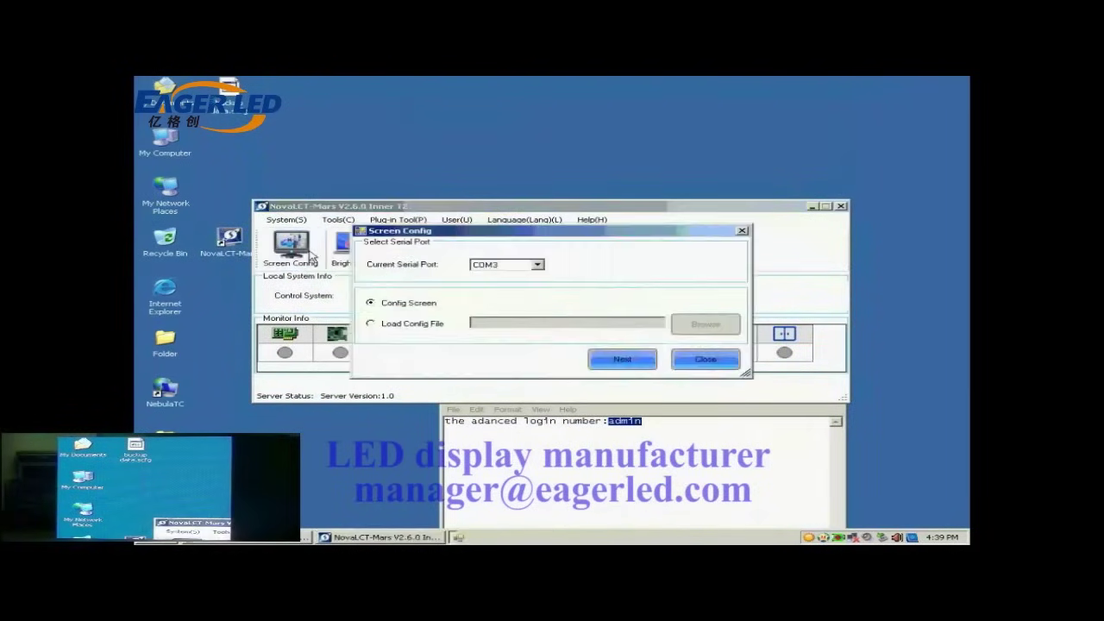
{"action": "left_click", "coordinate": [409, 327]}
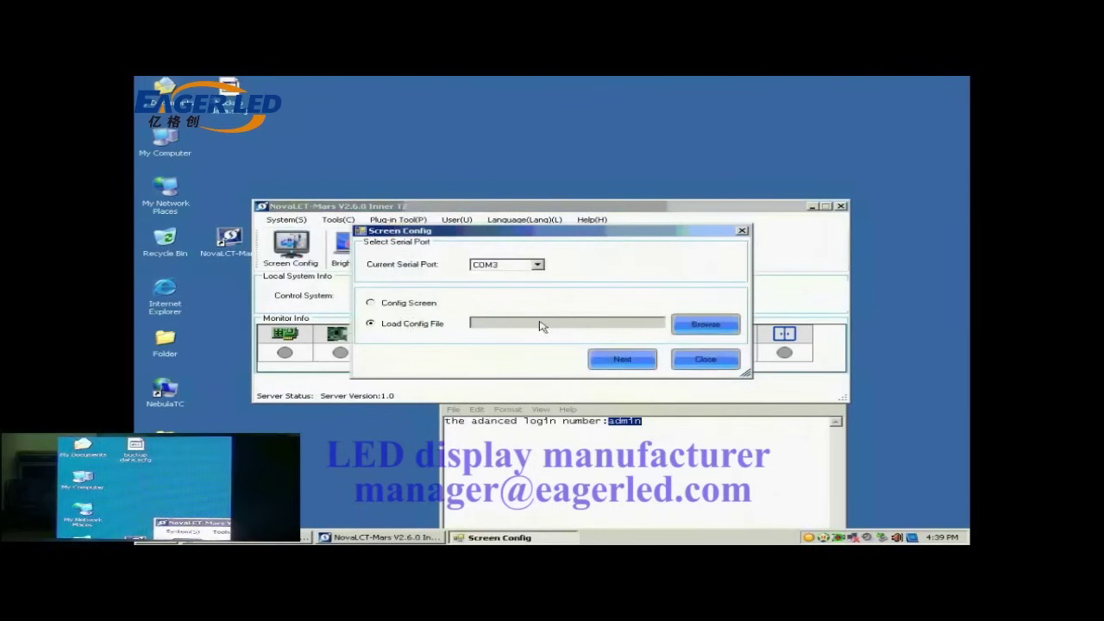
{"action": "left_click", "coordinate": [690, 324]}
{"action": "left_click", "coordinate": [464, 237]}
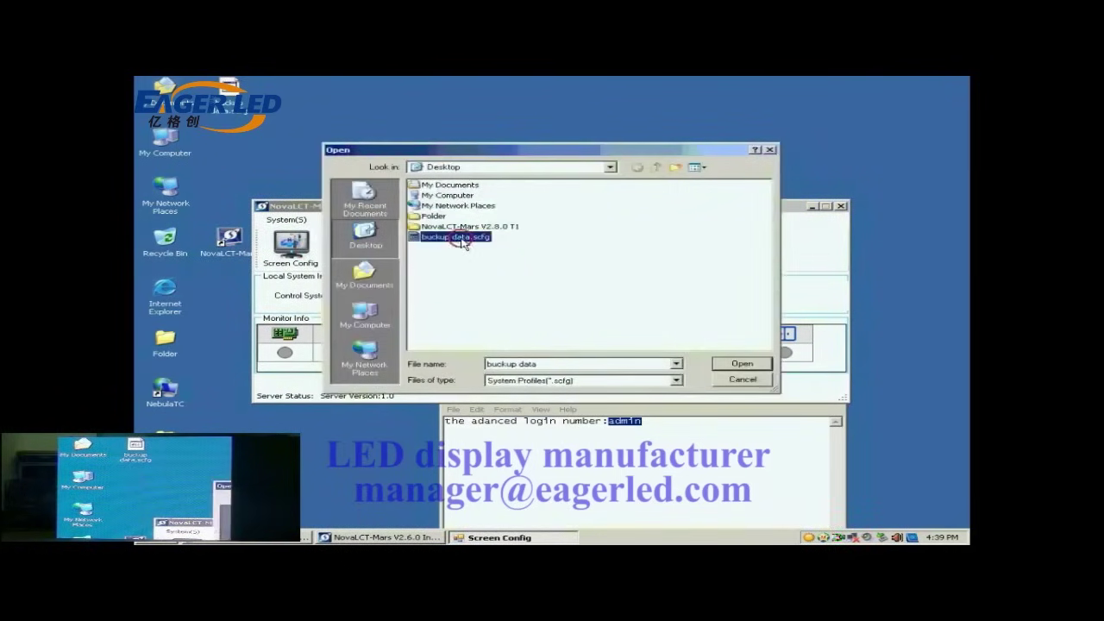
{"action": "left_click", "coordinate": [741, 363]}
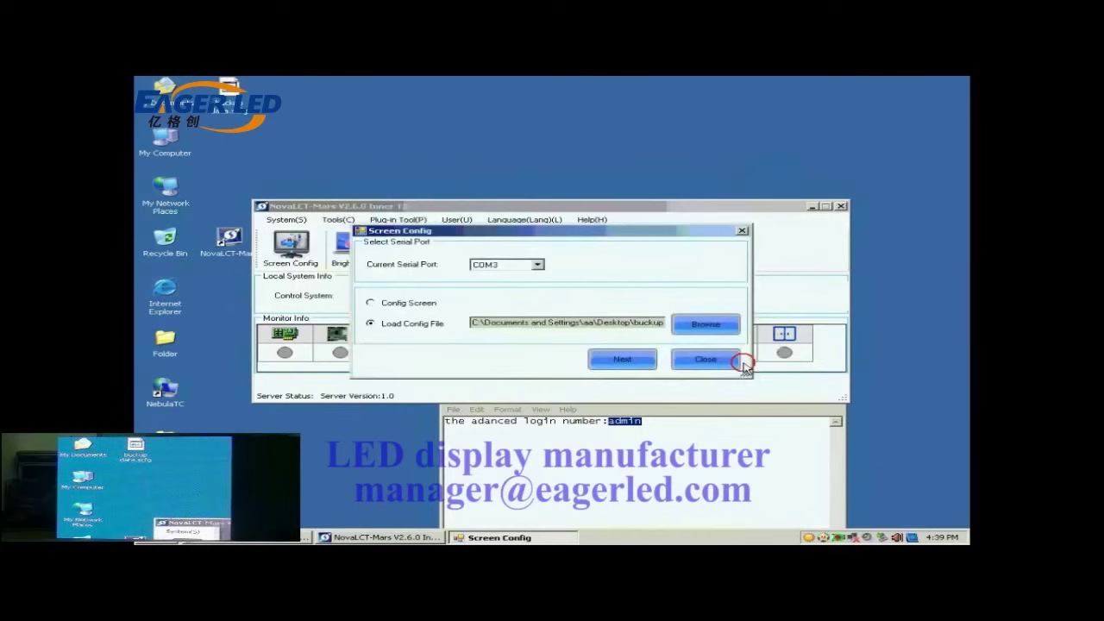
- Apply the loaded configuration to the screen and move the main window up
{"action": "left_click", "coordinate": [629, 361]}
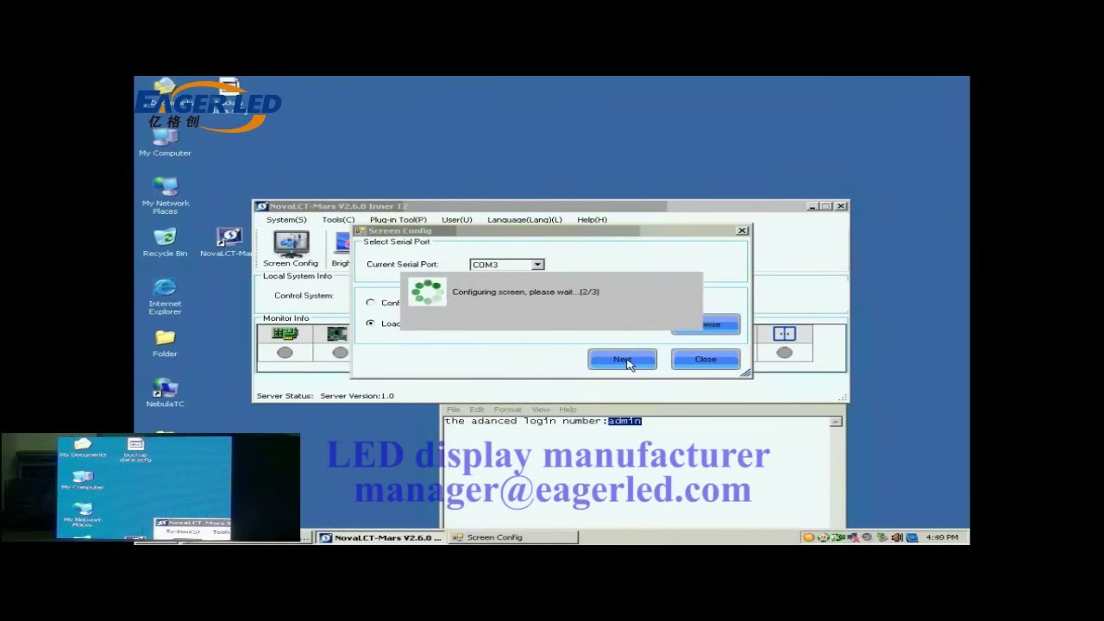
{"action": "left_click", "coordinate": [550, 319]}
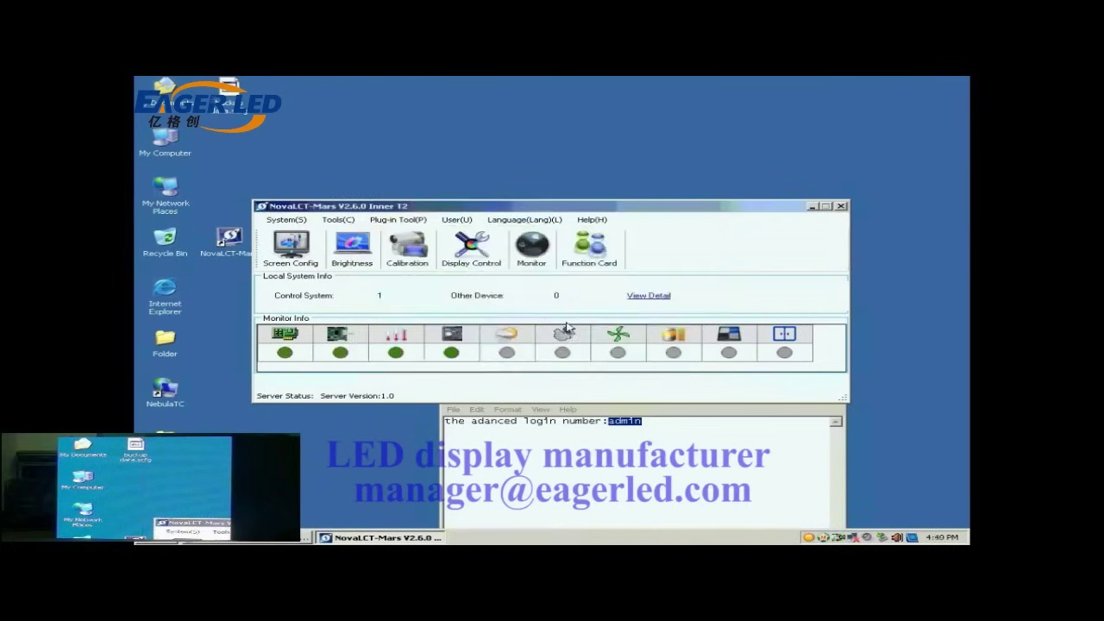
{"action": "left_click_drag", "start_coordinate": [637, 211], "coordinate": [637, 181]}
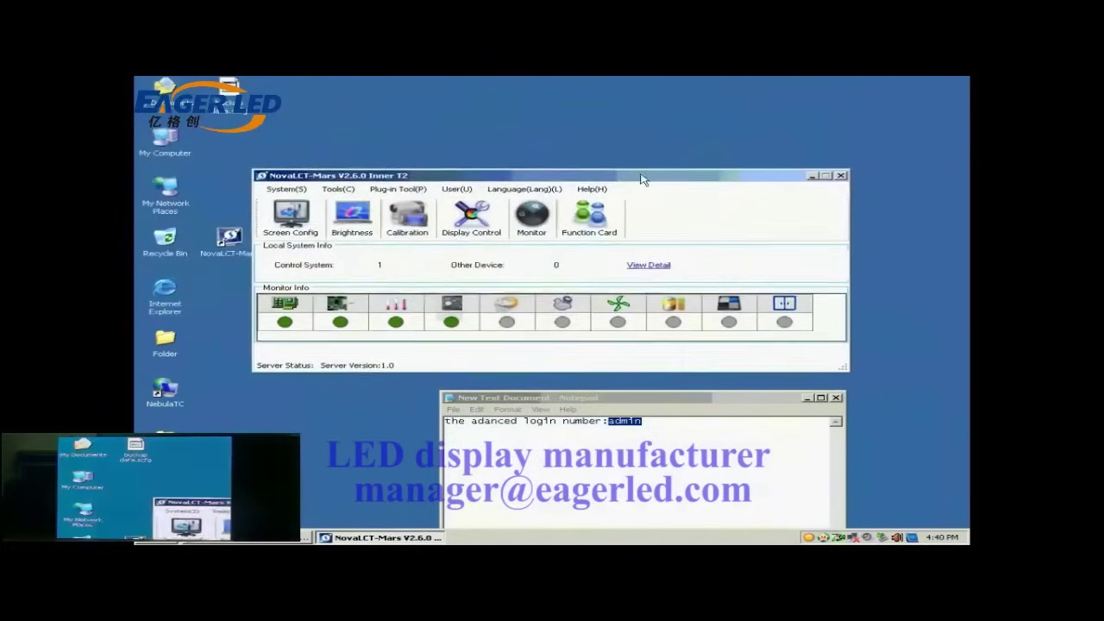